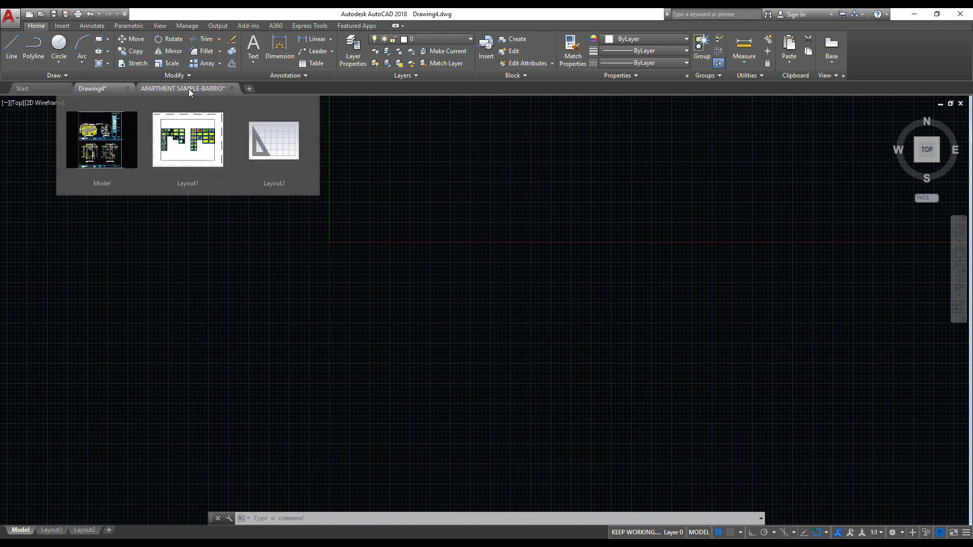
Activate the APARTMENT SAMPLE-BARRIO tab and zoom extents over its plan and map sheets
{"action": "left_click", "coordinate": [206, 87]}
{"action": "middle_click_drag", "start_coordinate": [253, 170], "coordinate": [124, 197]}
{"action": "type", "text": "z"}
{"action": "key", "text": "Return"}
{"action": "type", "text": "e"}
{"action": "key", "text": "Return"}
{"action": "key", "text": "Escape"}
{"action": "mouse_move", "coordinate": [537, 334]}
{"action": "middle_mouse_down"}
{"action": "mouse_move", "coordinate": [687, 283]}
{"action": "mouse_move", "coordinate": [504, 291]}
{"action": "middle_mouse_up"}
{"action": "key", "text": "Escape"}
Copy the top sheet's title-block frame to the right of the apartment sheets
{"action": "left_click", "coordinate": [561, 270]}
{"action": "scroll", "coordinate": [563, 273], "scroll_direction": "down", "scroll_amount": 2}
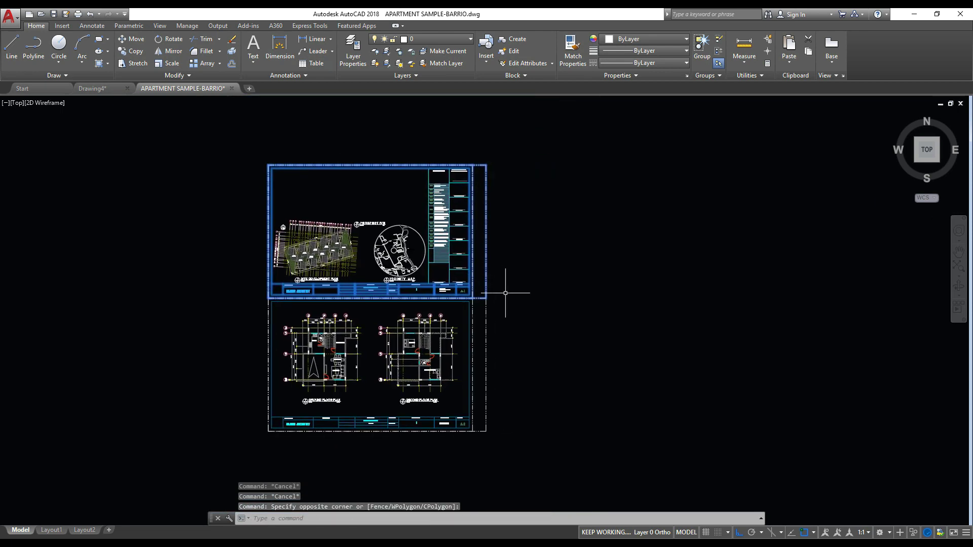
{"action": "type", "text": "co"}
{"action": "key", "text": "Return"}
{"action": "left_click", "coordinate": [505, 293]}
{"action": "left_click", "coordinate": [755, 278]}
{"action": "middle_click_drag", "start_coordinate": [618, 304], "coordinate": [580, 254]}
{"action": "left_click", "coordinate": [683, 309]}
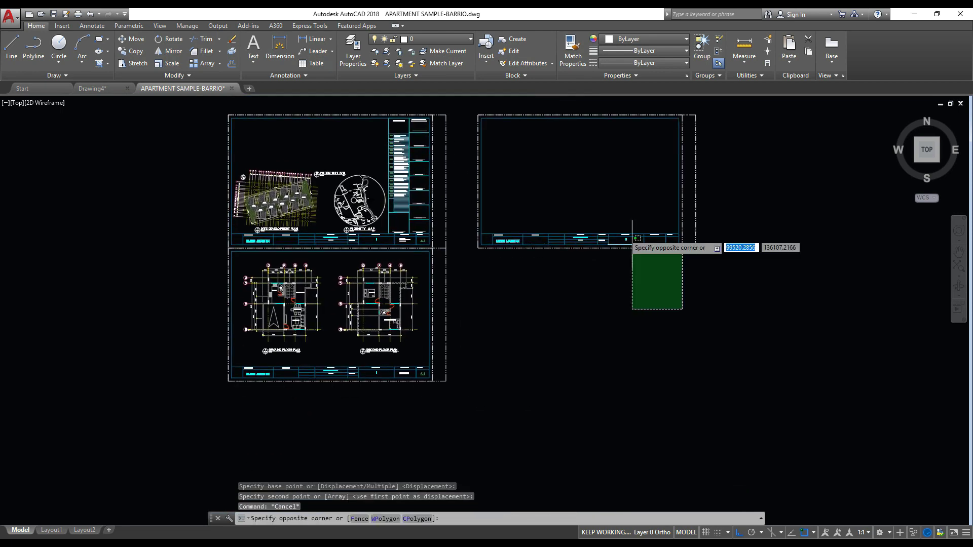
Copy the new top-right frame directly below itself
{"action": "left_click", "coordinate": [632, 238]}
{"action": "type", "text": "co"}
{"action": "key", "text": "Return"}
{"action": "left_click", "coordinate": [670, 163]}
{"action": "left_click", "coordinate": [707, 338]}
{"action": "left_click", "coordinate": [697, 276]}
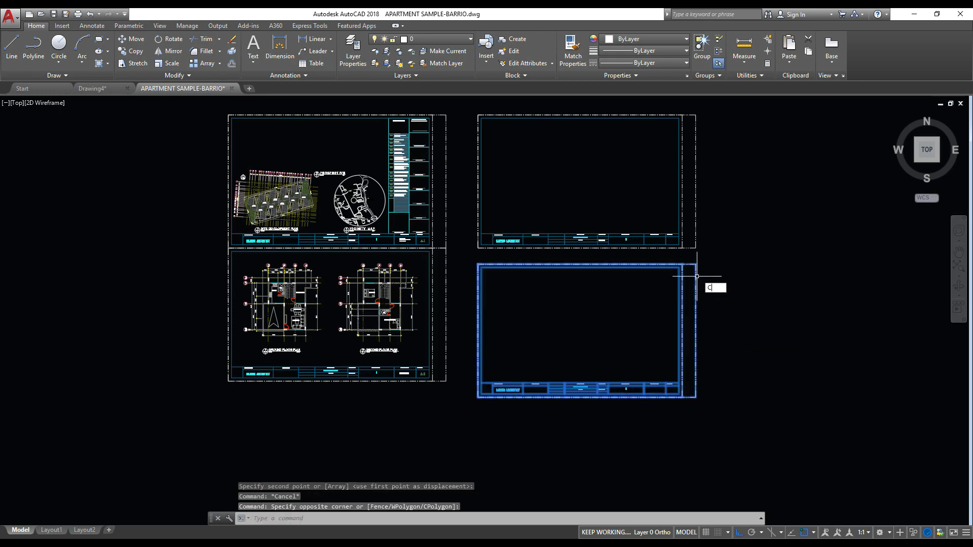
{"action": "type", "text": "o"}
{"action": "key", "text": "Return"}
Pan around and trial-select the two lower-right frame copies
{"action": "left_click", "coordinate": [697, 398]}
{"action": "key", "text": "Escape"}
{"action": "middle_click_drag", "start_coordinate": [707, 435], "coordinate": [641, 315]}
{"action": "scroll", "coordinate": [640, 315], "scroll_direction": "down", "scroll_amount": 4}
{"action": "scroll", "coordinate": [651, 342], "scroll_direction": "up", "scroll_amount": 2}
{"action": "key", "text": "Escape"}
{"action": "left_click", "coordinate": [670, 367]}
{"action": "left_click", "coordinate": [589, 278]}
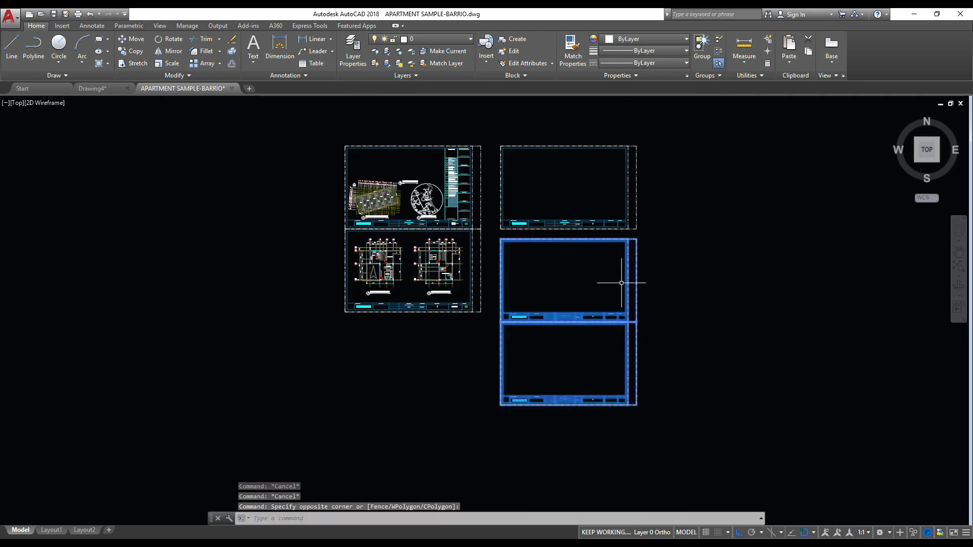
{"action": "key", "text": "Escape"}
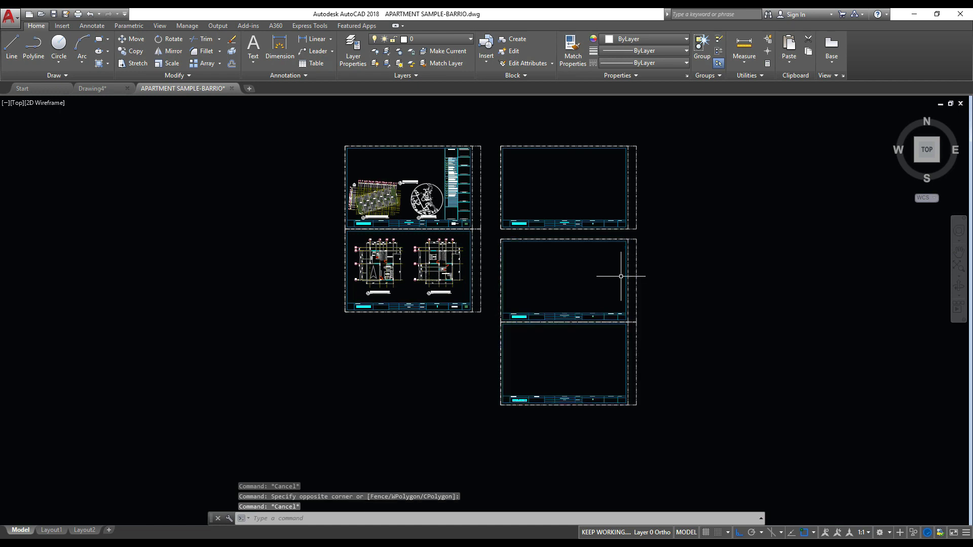
{"action": "middle_click_drag", "start_coordinate": [623, 275], "coordinate": [658, 300]}
{"action": "scroll", "coordinate": [639, 296], "scroll_direction": "up", "scroll_amount": 3}
{"action": "scroll", "coordinate": [640, 288], "scroll_direction": "down", "scroll_amount": 2}
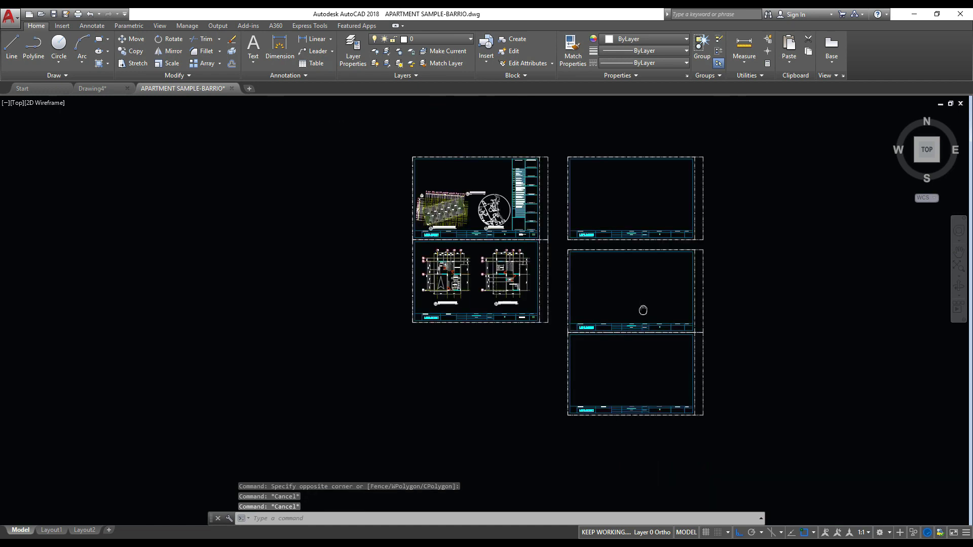
{"action": "key", "text": "Escape"}
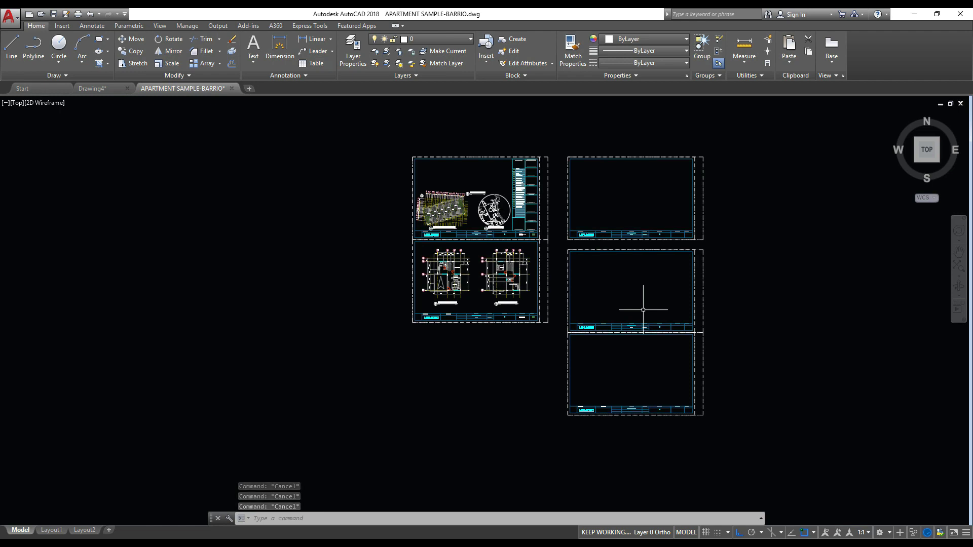
{"action": "middle_click_drag", "start_coordinate": [631, 306], "coordinate": [625, 290]}
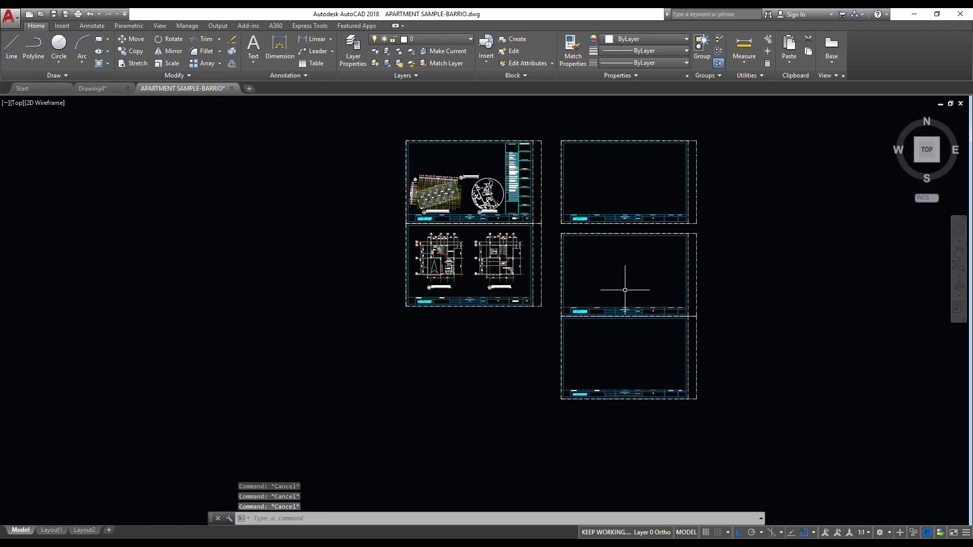
Erase the two extra lower-right frame copies
{"action": "left_click", "coordinate": [629, 271]}
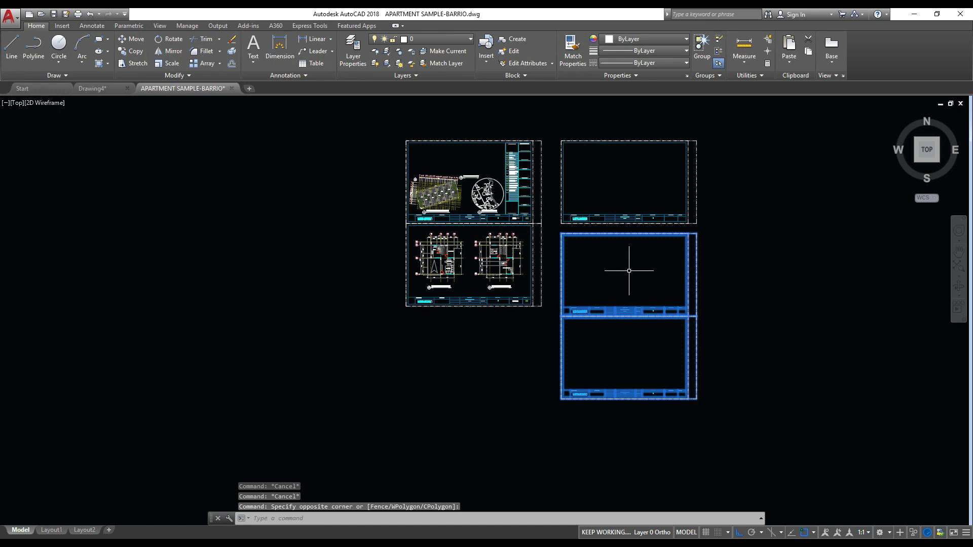
{"action": "key", "text": "Delete"}
{"action": "middle_click_drag", "start_coordinate": [583, 239], "coordinate": [613, 256]}
{"action": "scroll", "coordinate": [614, 261], "scroll_direction": "up", "scroll_amount": 2}
{"action": "middle_click_drag", "start_coordinate": [557, 203], "coordinate": [569, 227]}
Select the remaining empty right-hand title-block frame
{"action": "left_click", "coordinate": [786, 326]}
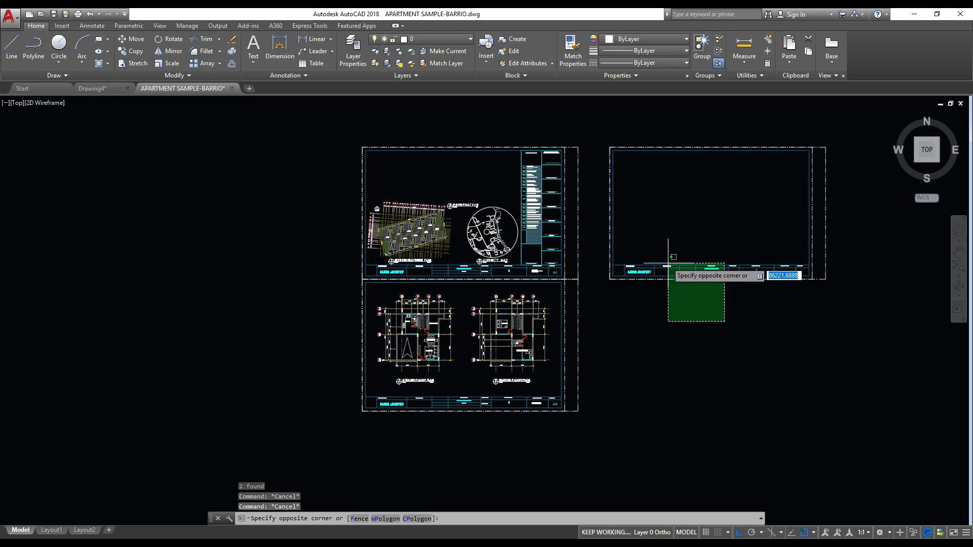
{"action": "left_click", "coordinate": [669, 234]}
{"action": "middle_click_drag", "start_coordinate": [753, 334], "coordinate": [647, 334]}
{"action": "key", "text": "Escape"}
{"action": "left_click", "coordinate": [647, 334]}
{"action": "left_click", "coordinate": [630, 260]}
{"action": "key", "text": "Escape"}
{"action": "left_click", "coordinate": [695, 304]}
{"action": "left_click", "coordinate": [598, 235]}
{"action": "middle_click_drag", "start_coordinate": [597, 235], "coordinate": [512, 249]}
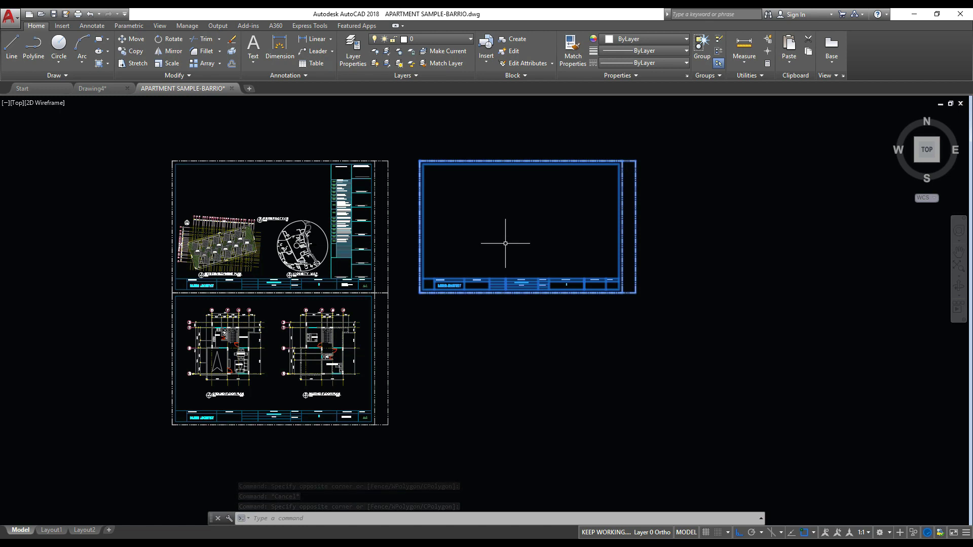
Move the empty title-block frame slightly further right
{"action": "key", "text": "Escape"}
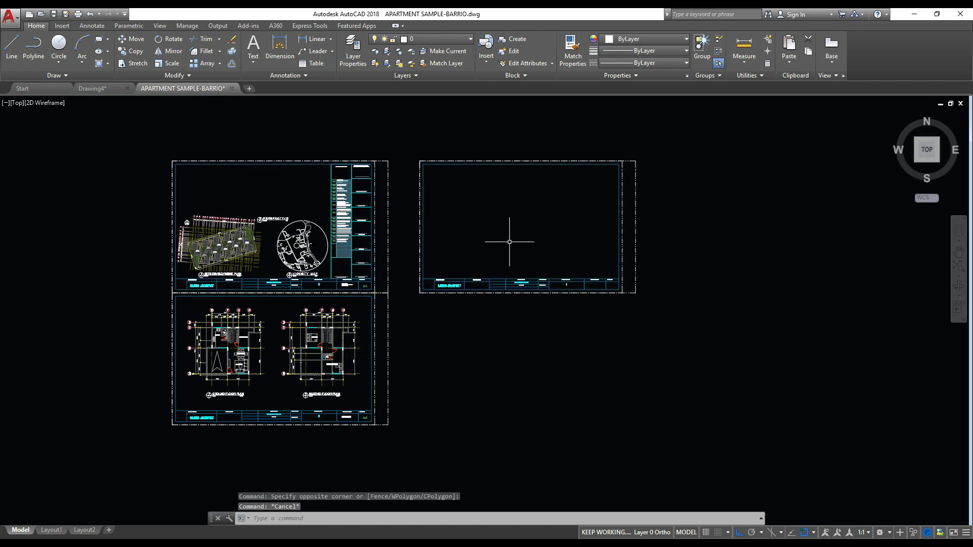
{"action": "scroll", "coordinate": [505, 244], "scroll_direction": "up", "scroll_amount": 1}
{"action": "type", "text": "z"}
{"action": "key", "text": "Return"}
{"action": "scroll", "coordinate": [622, 308], "scroll_direction": "up", "scroll_amount": 2}
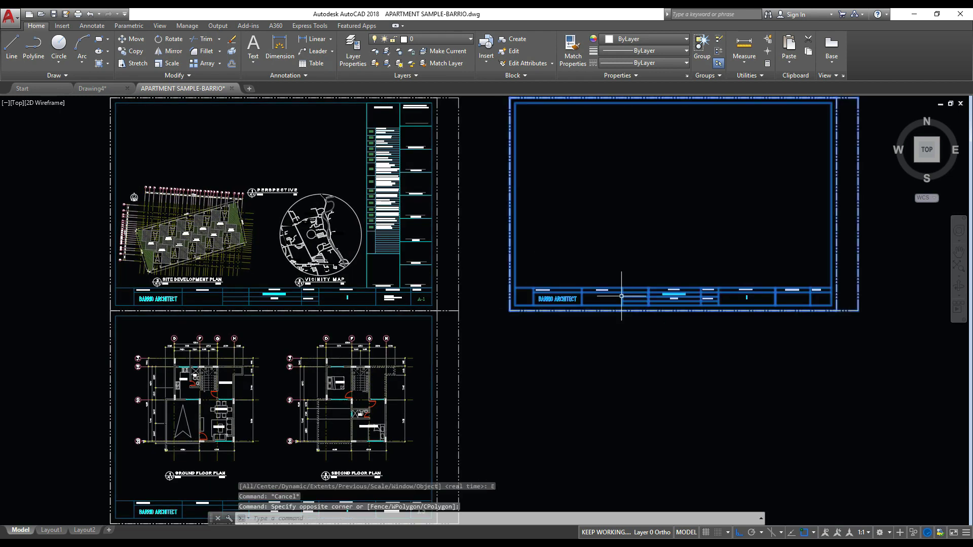
{"action": "middle_click_drag", "start_coordinate": [681, 326], "coordinate": [462, 326]}
{"action": "left_click", "coordinate": [463, 326]}
{"action": "left_click", "coordinate": [537, 326]}
{"action": "middle_click_drag", "start_coordinate": [554, 298], "coordinate": [541, 343]}
{"action": "key", "text": "Escape"}
{"action": "key", "text": "Escape"}
{"action": "key", "text": "Escape"}
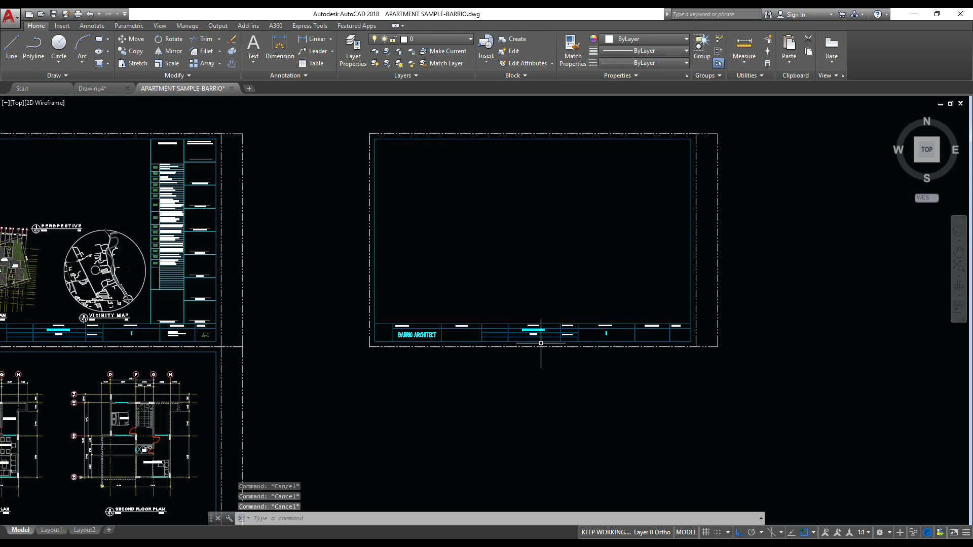
Change the UNITS insertion scale from Inches to a metric unit
{"action": "type", "text": "UNITS"}
{"action": "key", "text": "Return"}
{"action": "left_click", "coordinate": [467, 275]}
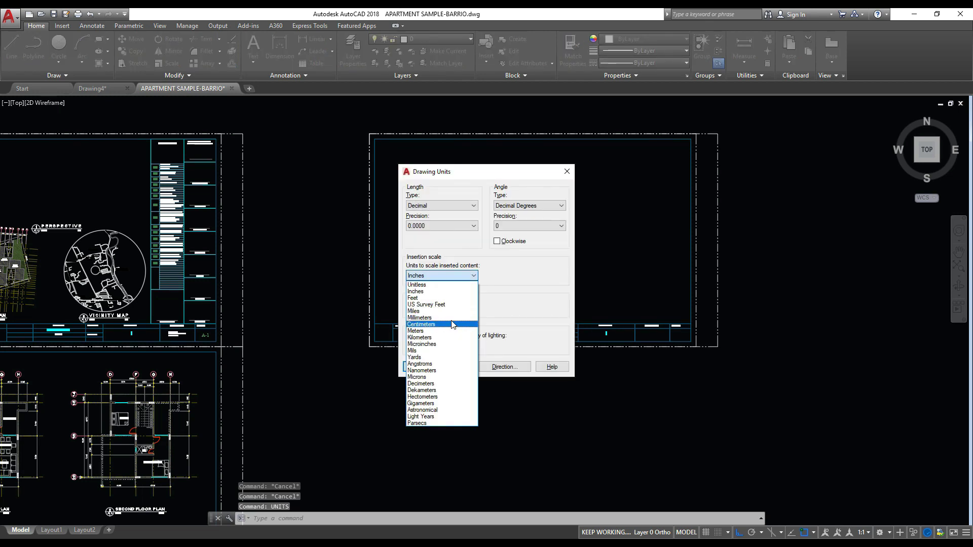
{"action": "left_click", "coordinate": [438, 310]}
{"action": "left_click", "coordinate": [446, 365]}
{"action": "scroll", "coordinate": [507, 304], "scroll_direction": "down", "scroll_amount": 3}
{"action": "middle_click_drag", "start_coordinate": [507, 304], "coordinate": [552, 295]}
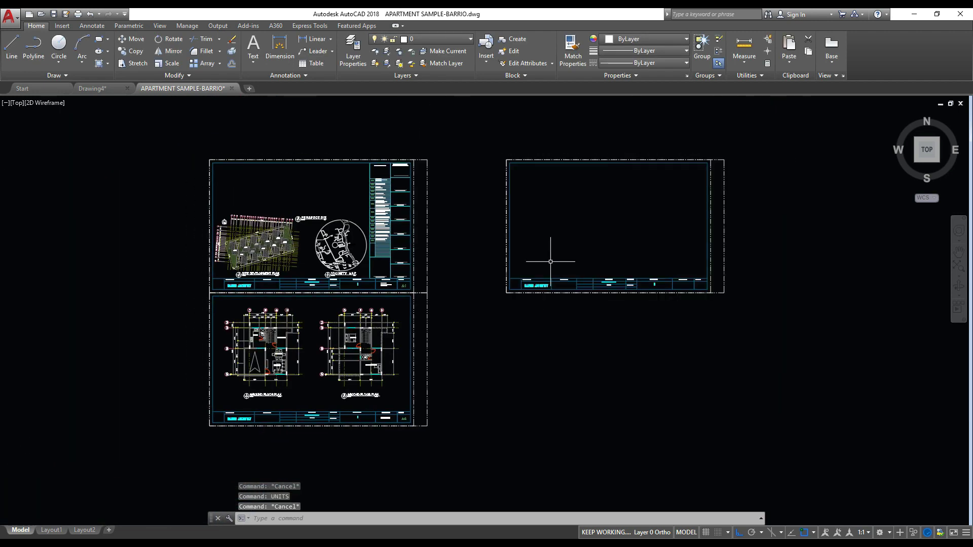
{"action": "key", "text": "Escape"}
{"action": "key", "text": "Escape"}
Select the empty title-block frame beside the apartment sheets
{"action": "middle_click_drag", "start_coordinate": [569, 259], "coordinate": [542, 252]}
{"action": "scroll", "coordinate": [543, 252], "scroll_direction": "up", "scroll_amount": 2}
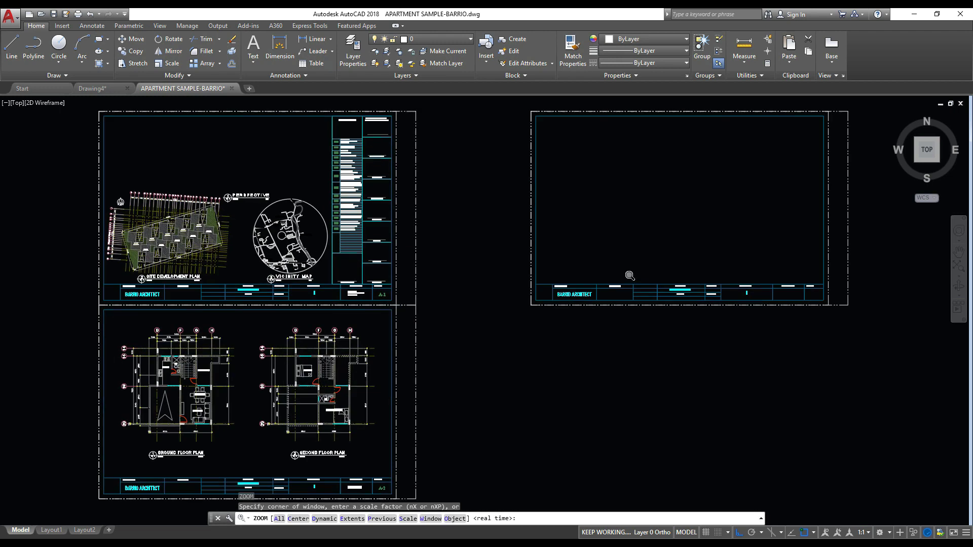
{"action": "scroll", "coordinate": [540, 249], "scroll_direction": "up", "scroll_amount": 2}
{"action": "left_click", "coordinate": [537, 243]}
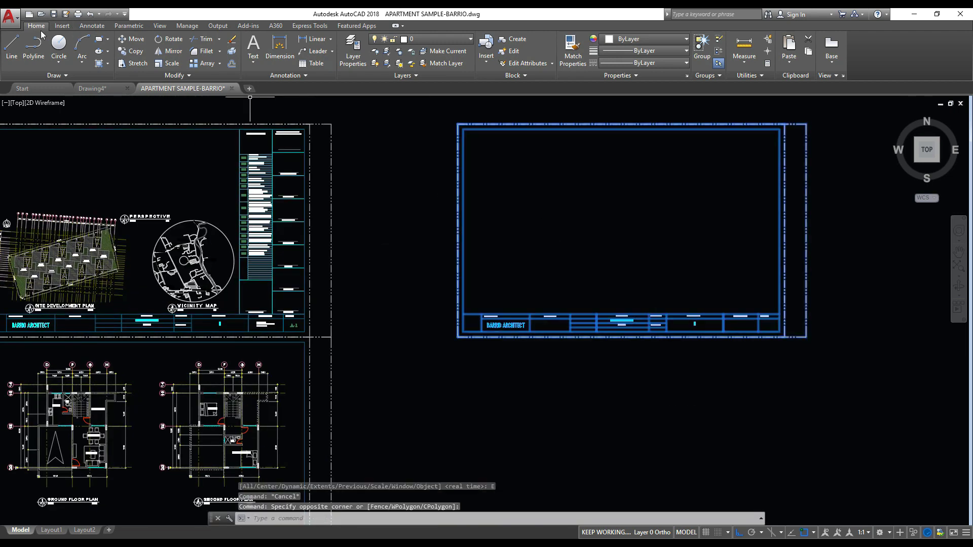
{"action": "left_click", "coordinate": [62, 25]}
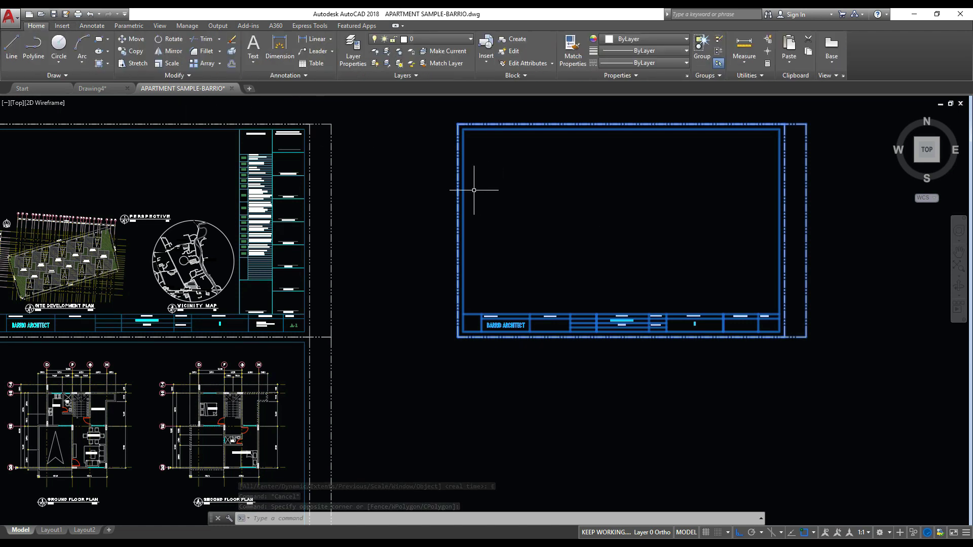
Copy the title block with a base point to the clipboard
{"action": "key", "text": "ctrl+shift+c"}
{"action": "key", "text": "Escape"}
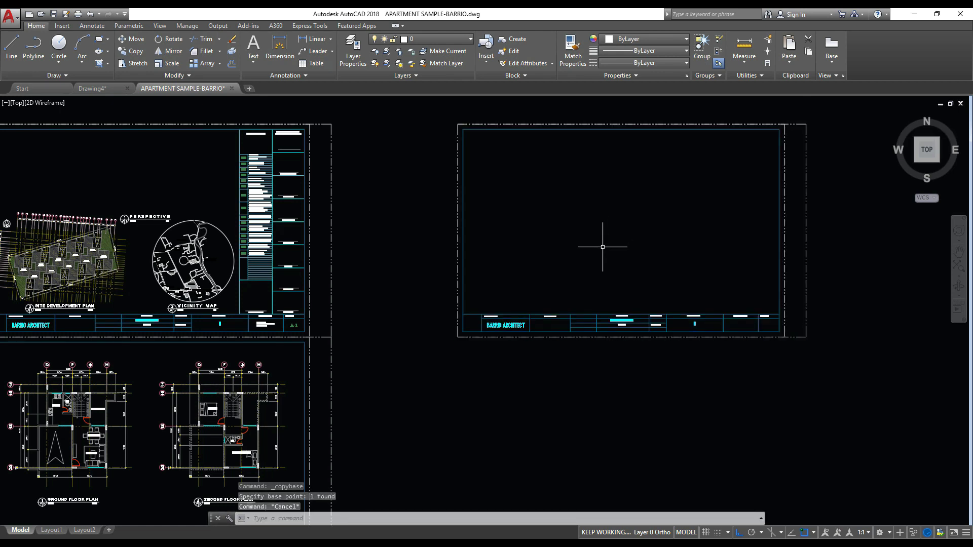
{"action": "scroll", "coordinate": [603, 247], "scroll_direction": "down", "scroll_amount": 2}
{"action": "key", "text": "Escape"}
{"action": "middle_click_drag", "start_coordinate": [619, 238], "coordinate": [598, 260]}
{"action": "key", "text": "Escape"}
Start a new blank drawing from the acad.dwt default template
{"action": "left_click", "coordinate": [8, 18]}
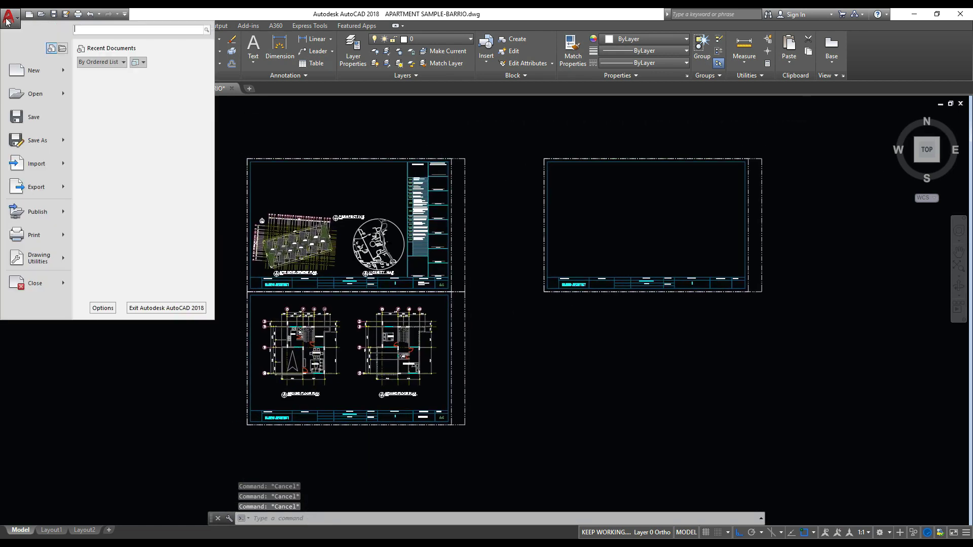
{"action": "left_click", "coordinate": [26, 74]}
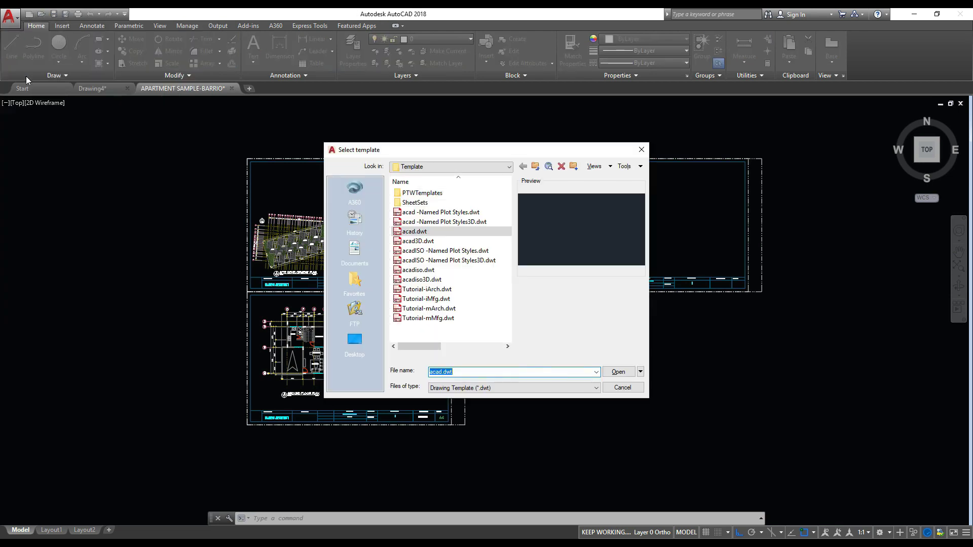
{"action": "key", "text": "Return"}
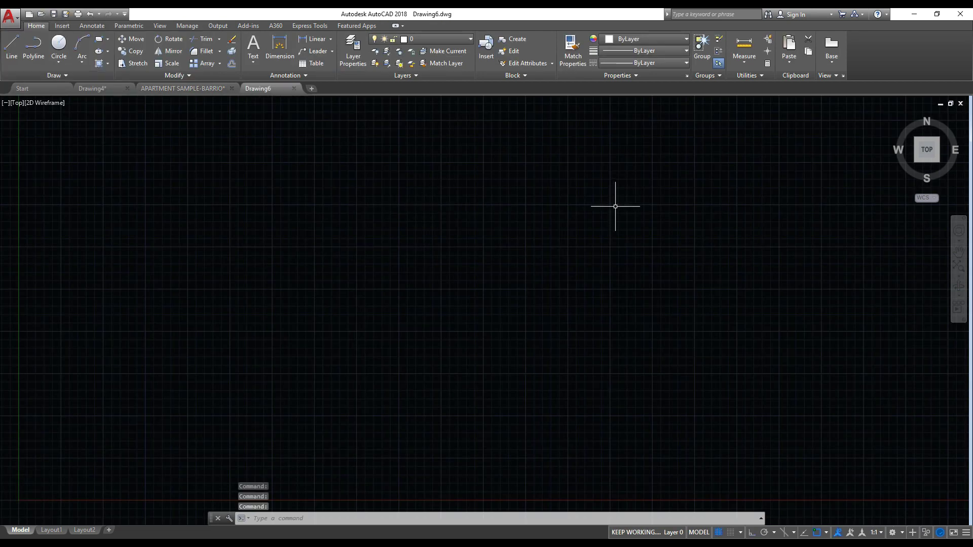
{"action": "key", "text": "ctrl+c"}
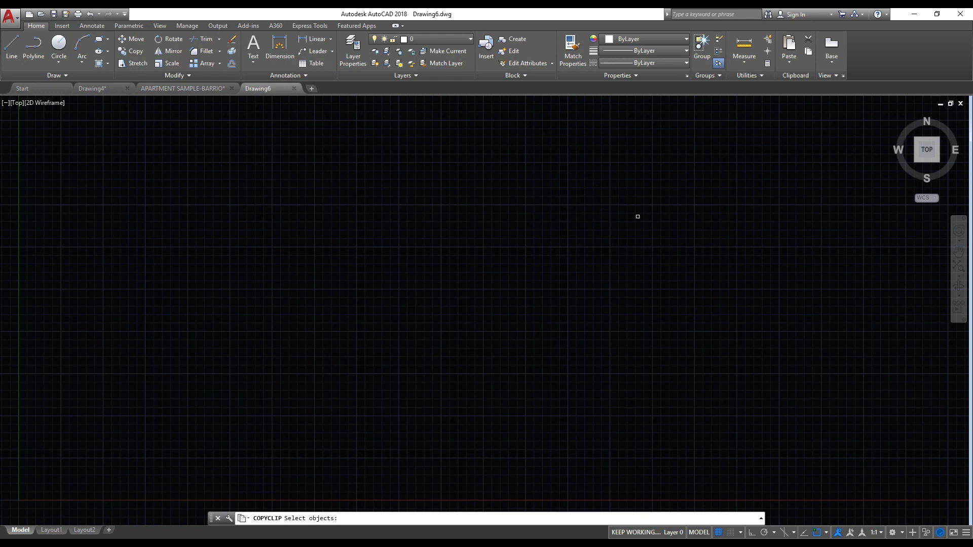
{"action": "key", "text": "Escape"}
Paste the copied title block into Drawing6 and zoom to fit it
{"action": "key", "text": "ctrl+v"}
{"action": "left_click", "coordinate": [630, 192]}
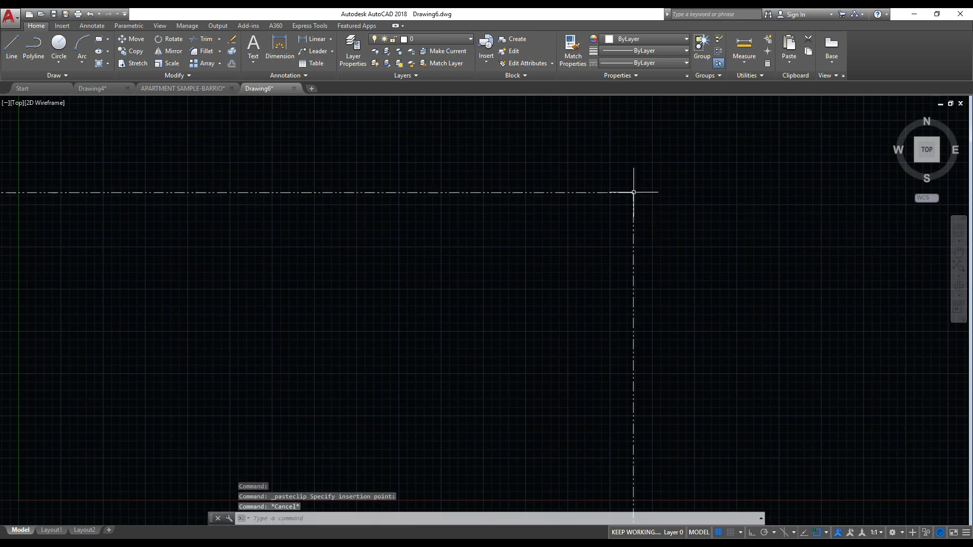
{"action": "type", "text": "z"}
{"action": "key", "text": "Return"}
{"action": "type", "text": "E"}
{"action": "key", "text": "Return"}
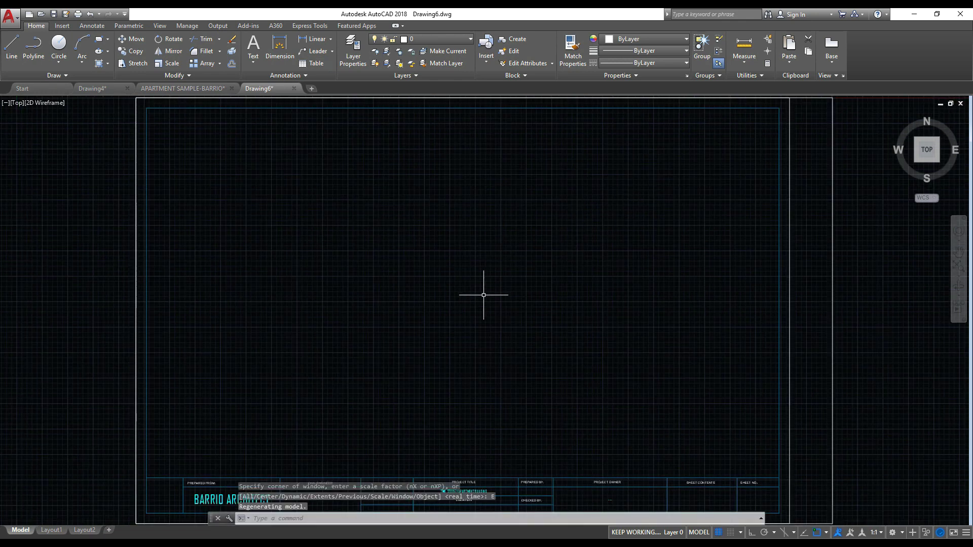
{"action": "scroll", "coordinate": [481, 295], "scroll_direction": "down", "scroll_amount": 2}
{"action": "middle_click_drag", "start_coordinate": [480, 332], "coordinate": [492, 295]}
{"action": "scroll", "coordinate": [477, 229], "scroll_direction": "up", "scroll_amount": 2}
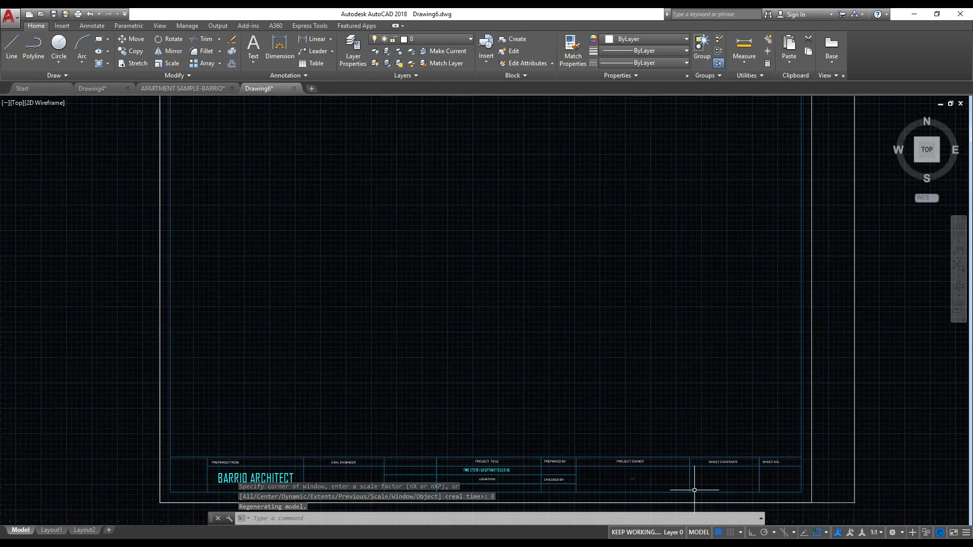
Turn off the background grid and open Drawing Units
{"action": "key", "text": "F7"}
{"action": "key", "text": "Escape"}
{"action": "key", "text": "Escape"}
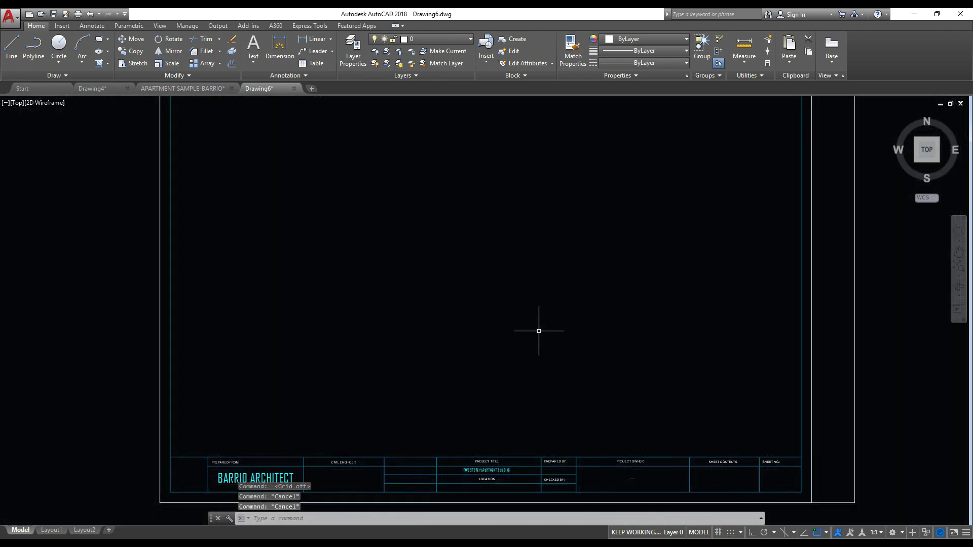
{"action": "type", "text": "UNITS"}
{"action": "key", "text": "Return"}
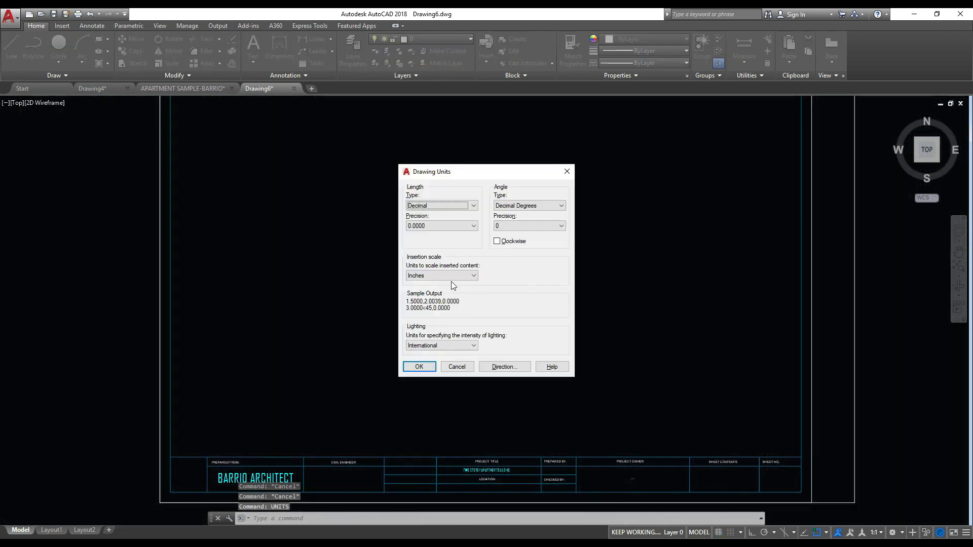
Set Drawing6's insertion scale to Millimeters and zoom extents over the title block
{"action": "left_click", "coordinate": [452, 280]}
{"action": "left_click", "coordinate": [449, 318]}
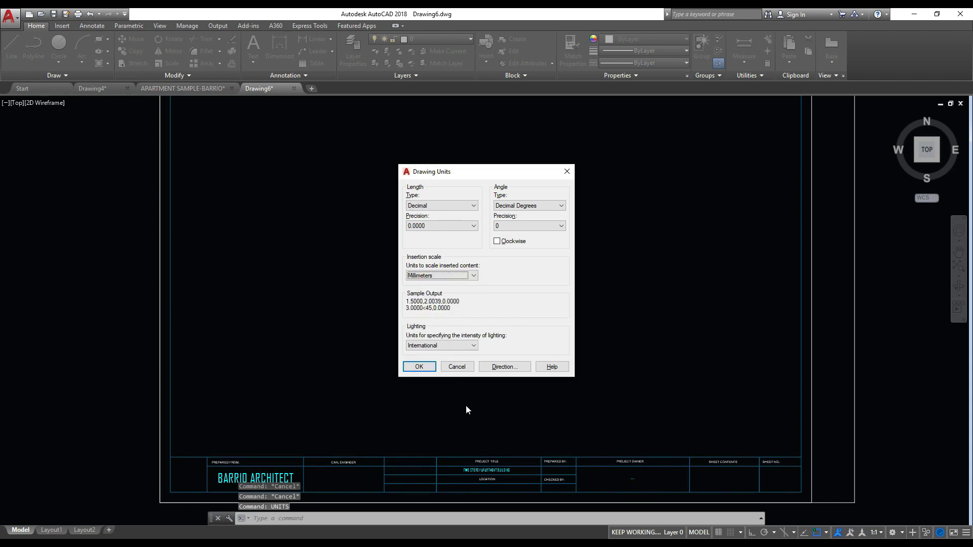
{"action": "key", "text": "Return"}
{"action": "scroll", "coordinate": [408, 330], "scroll_direction": "down", "scroll_amount": 2}
{"action": "type", "text": "z"}
{"action": "key", "text": "Return"}
{"action": "scroll", "coordinate": [429, 326], "scroll_direction": "up", "scroll_amount": 1}
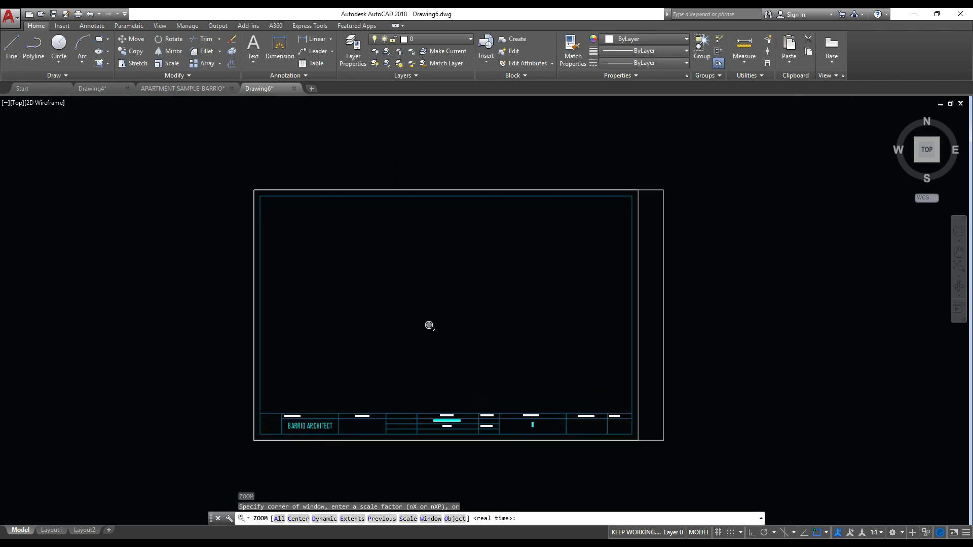
{"action": "type", "text": "e"}
{"action": "key", "text": "Return"}
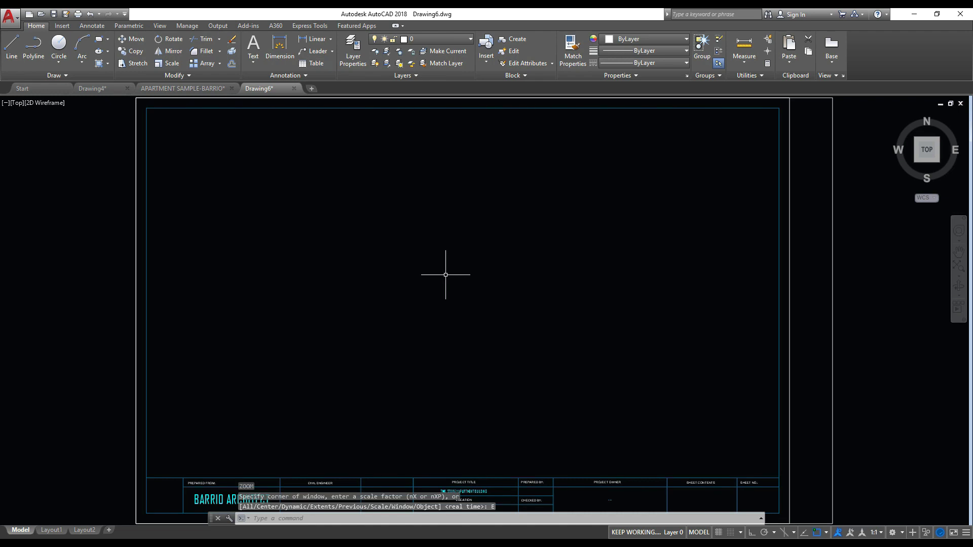
Save Drawing6 under the new name XREF - TITLEBLOCK.dwg in the XREF folder
{"action": "key", "text": "ctrl+shift+s"}
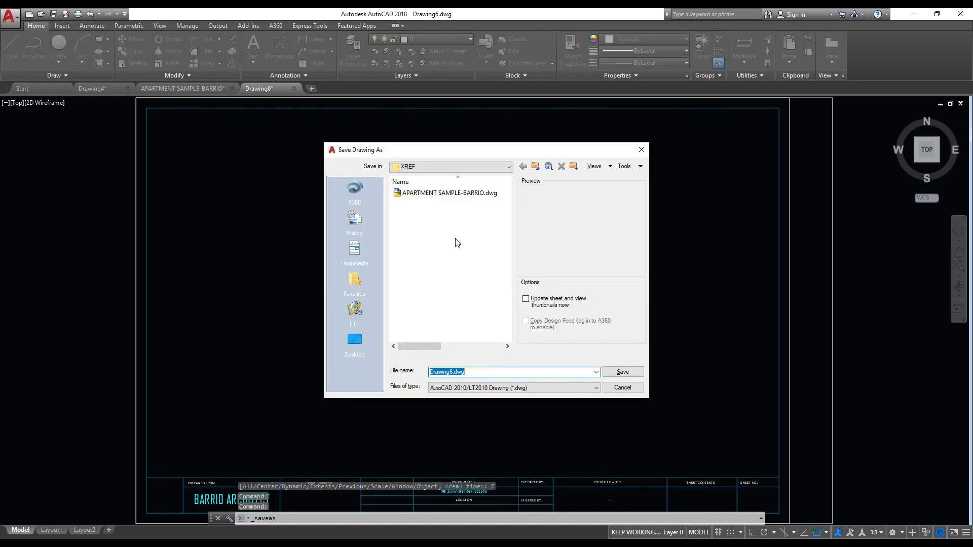
{"action": "left_click_drag", "start_coordinate": [502, 374], "coordinate": [407, 376]}
{"action": "type", "text": "XREF - TITLEBLOCK"}
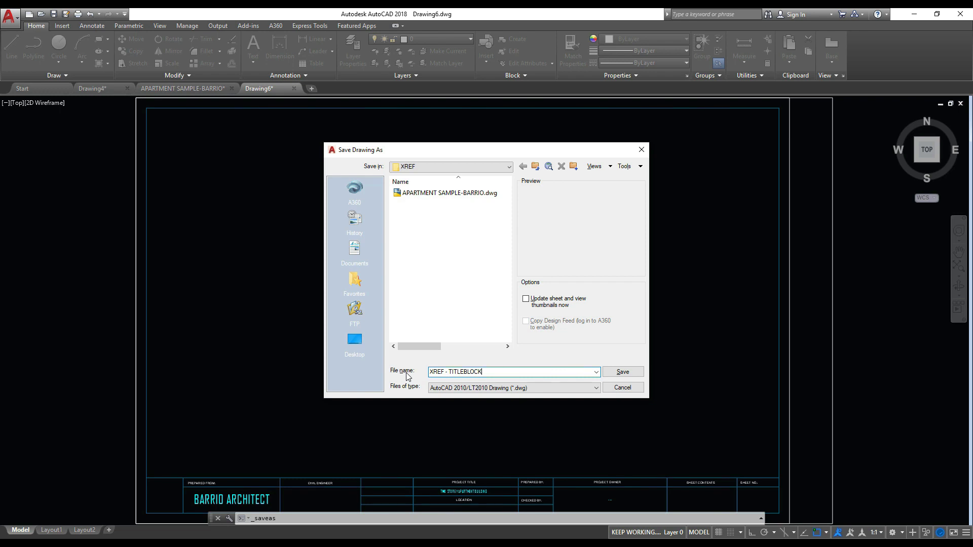
{"action": "key", "text": "Return"}
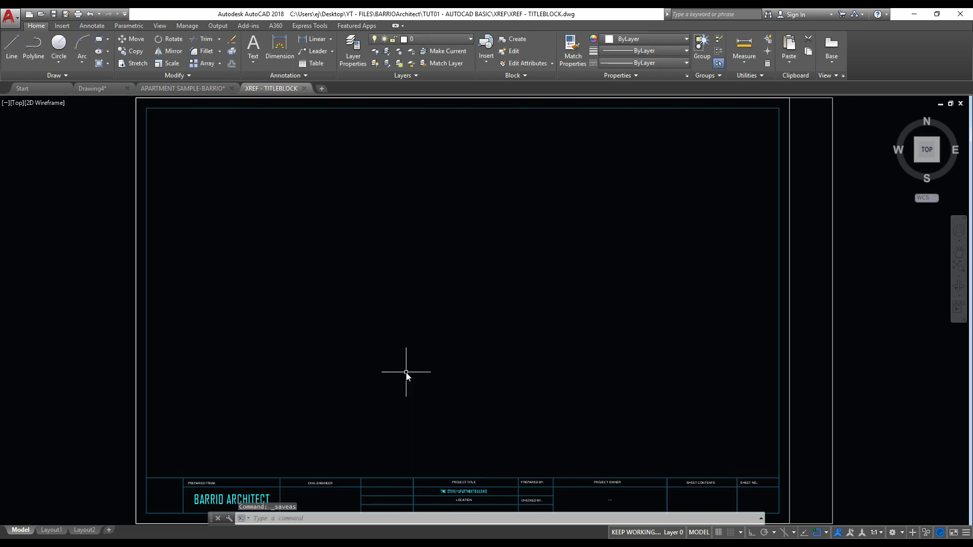
Back in APARTMENT SAMPLE-BARRIO, open the blank sheet's title block in Block Editor
{"action": "left_click", "coordinate": [195, 90]}
{"action": "key", "text": "Escape"}
{"action": "key", "text": "Escape"}
{"action": "scroll", "coordinate": [460, 215], "scroll_direction": "up", "scroll_amount": 1}
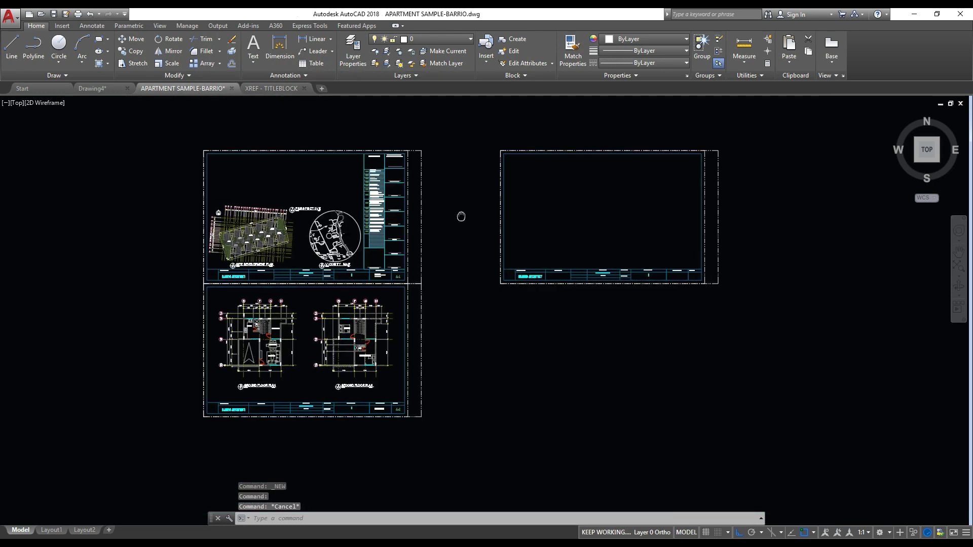
{"action": "left_click", "coordinate": [517, 274]}
{"action": "right_click", "coordinate": [541, 231]}
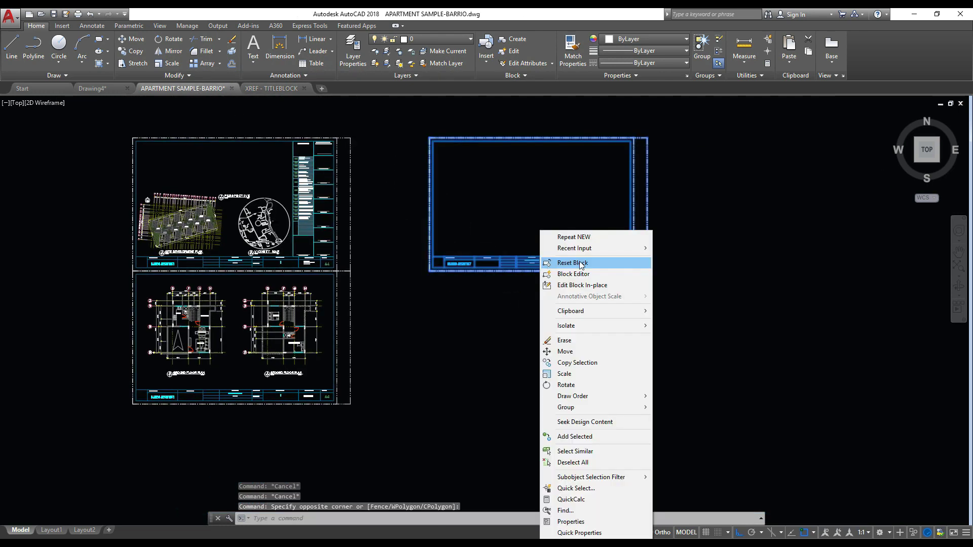
{"action": "left_click", "coordinate": [577, 277]}
Close Block Editor, discarding changes to the title block
{"action": "key", "text": "Escape"}
{"action": "key", "text": "Escape"}
{"action": "key", "text": "Escape"}
{"action": "scroll", "coordinate": [583, 235], "scroll_direction": "down", "scroll_amount": 4}
{"action": "left_click", "coordinate": [673, 51]}
{"action": "left_click", "coordinate": [506, 288]}
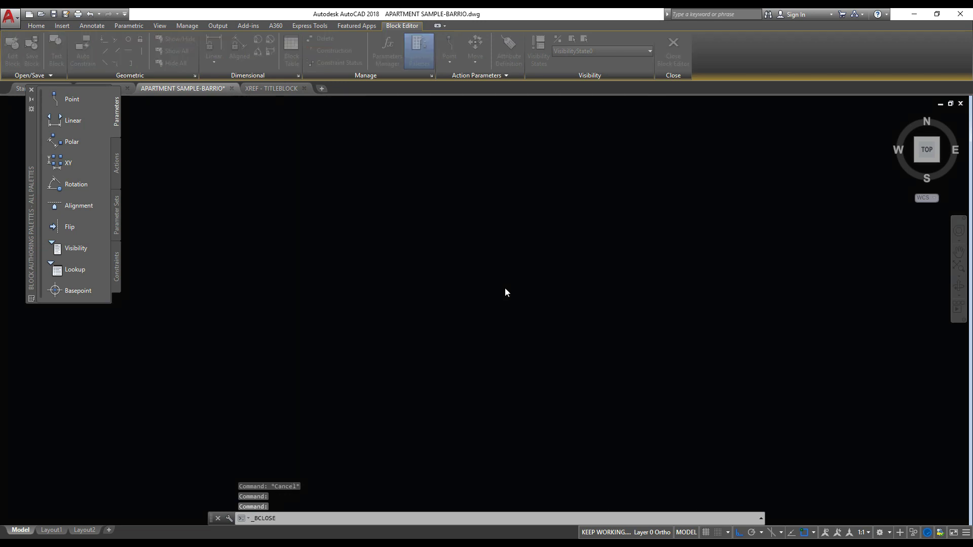
{"action": "middle_click_drag", "start_coordinate": [512, 276], "coordinate": [513, 300]}
{"action": "key", "text": "Escape"}
{"action": "key", "text": "Escape"}
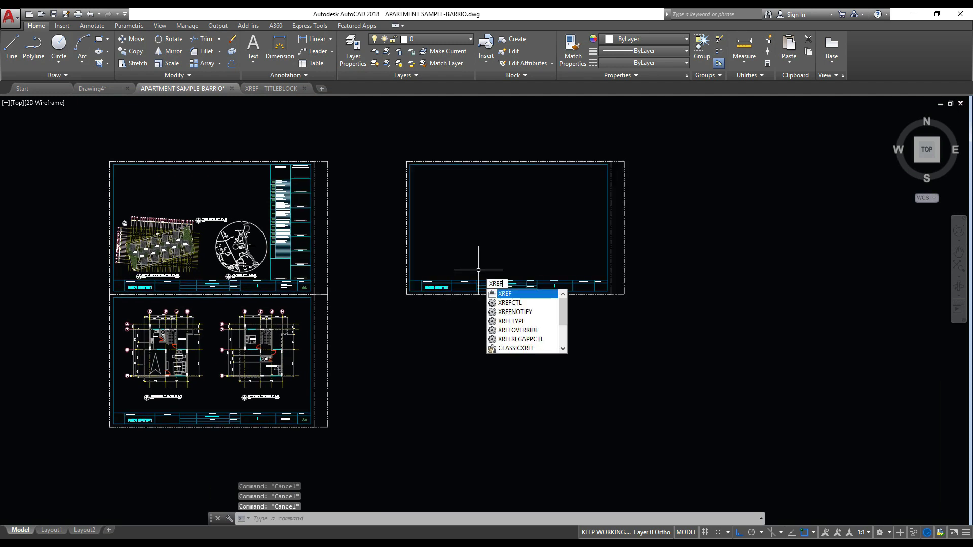
Attach XREF - TITLEBLOCK.dwg via External References' Attach DWG and accept the settings
{"action": "key", "text": "Return"}
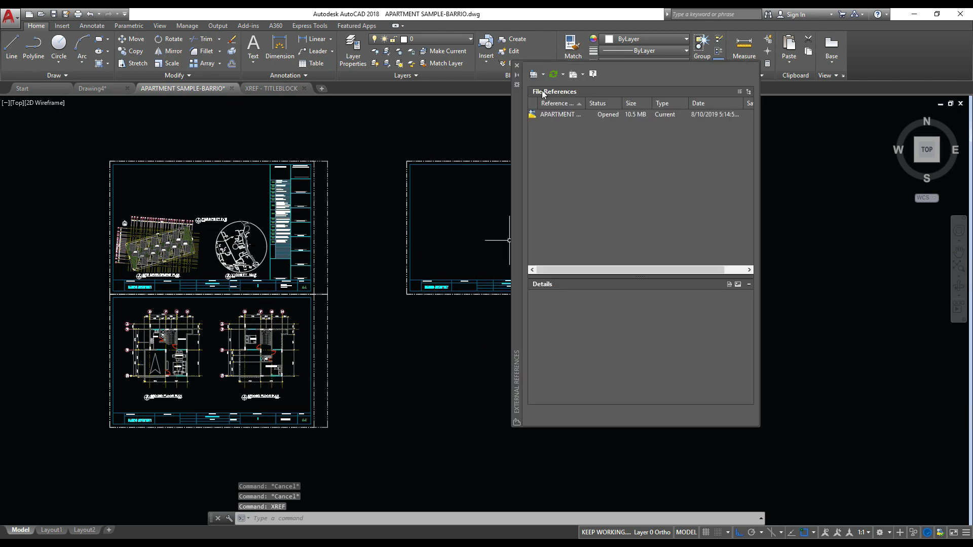
{"action": "left_click", "coordinate": [543, 74]}
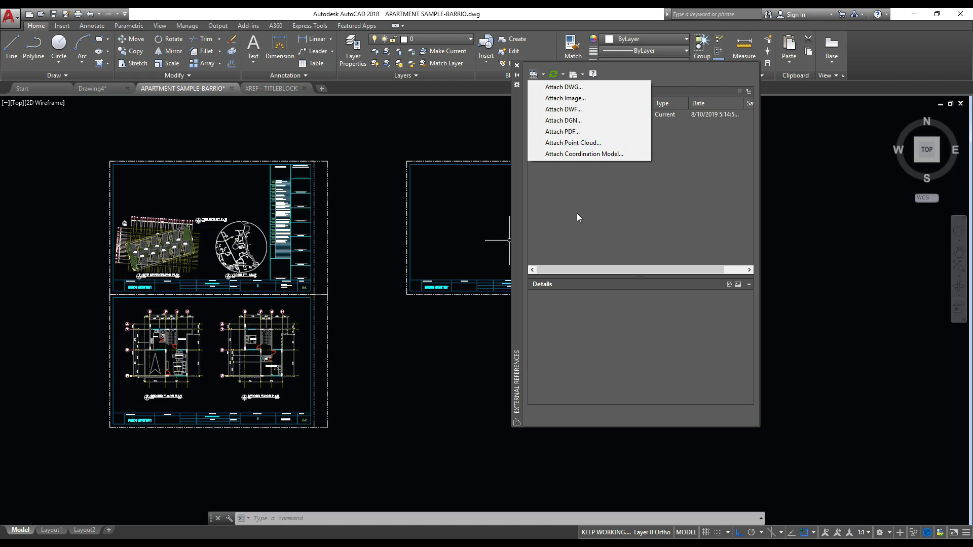
{"action": "left_click", "coordinate": [573, 87]}
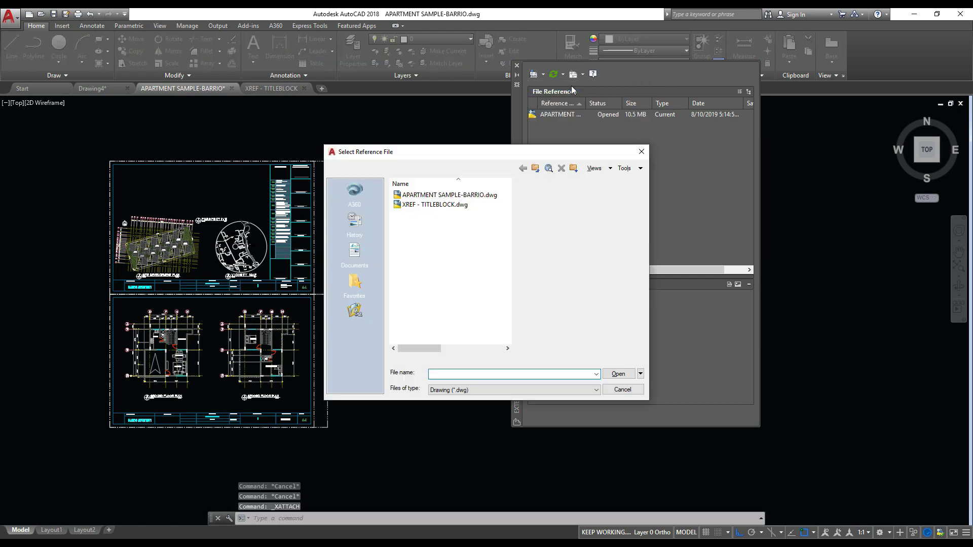
{"action": "left_click", "coordinate": [451, 205]}
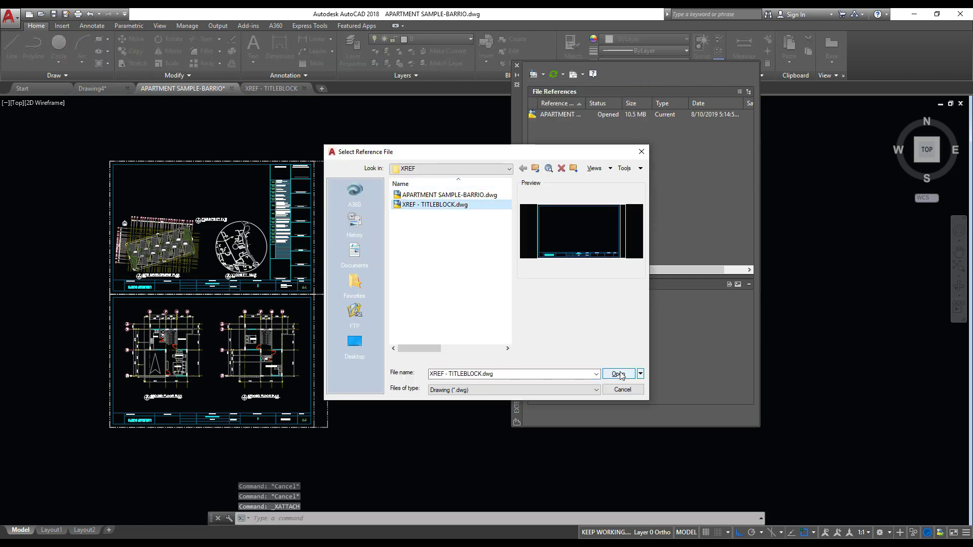
{"action": "left_click", "coordinate": [619, 374]}
{"action": "left_click", "coordinate": [521, 376]}
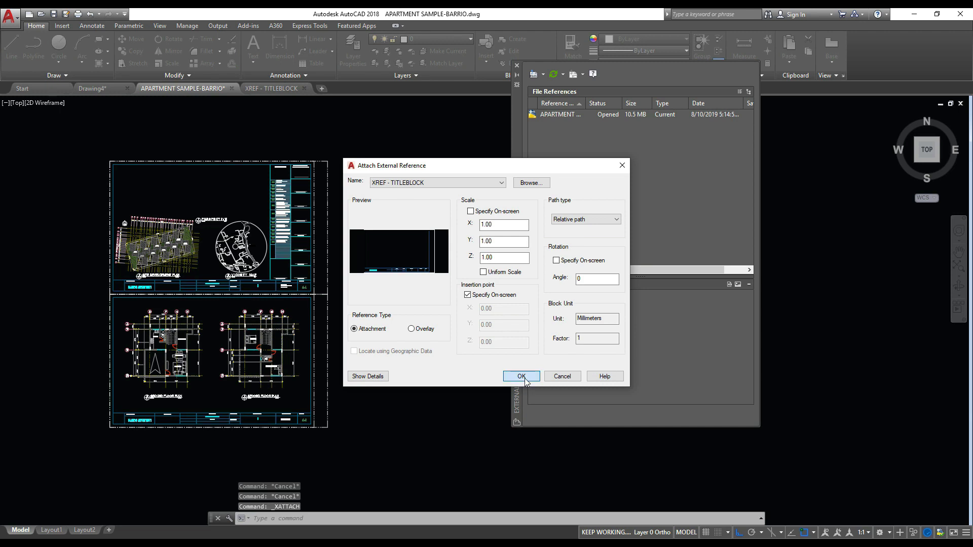
{"action": "scroll", "coordinate": [456, 375], "scroll_direction": "down", "scroll_amount": 4}
{"action": "left_click", "coordinate": [443, 325]}
{"action": "key", "text": "Escape"}
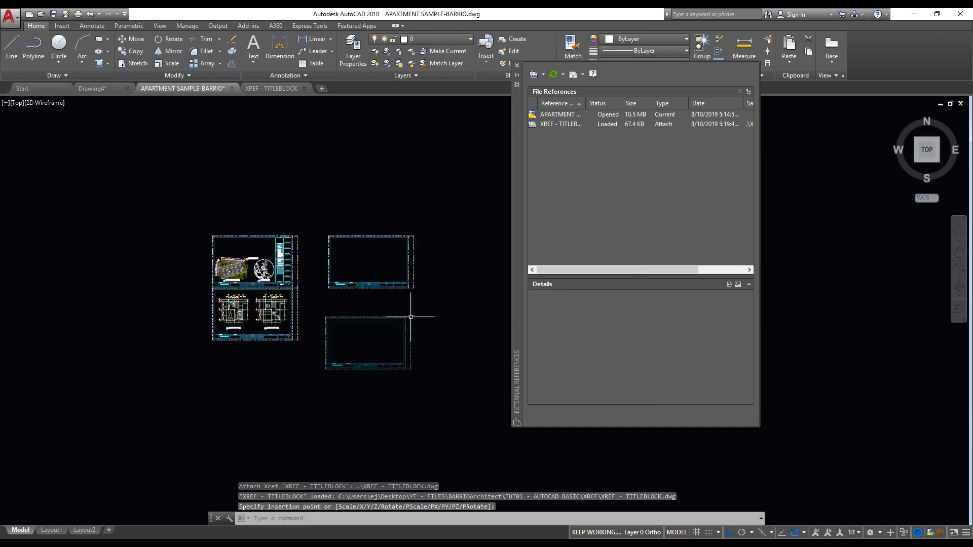
{"action": "middle_click_drag", "start_coordinate": [446, 321], "coordinate": [373, 267]}
{"action": "scroll", "coordinate": [351, 305], "scroll_direction": "up", "scroll_amount": 3}
{"action": "scroll", "coordinate": [361, 261], "scroll_direction": "up", "scroll_amount": 2}
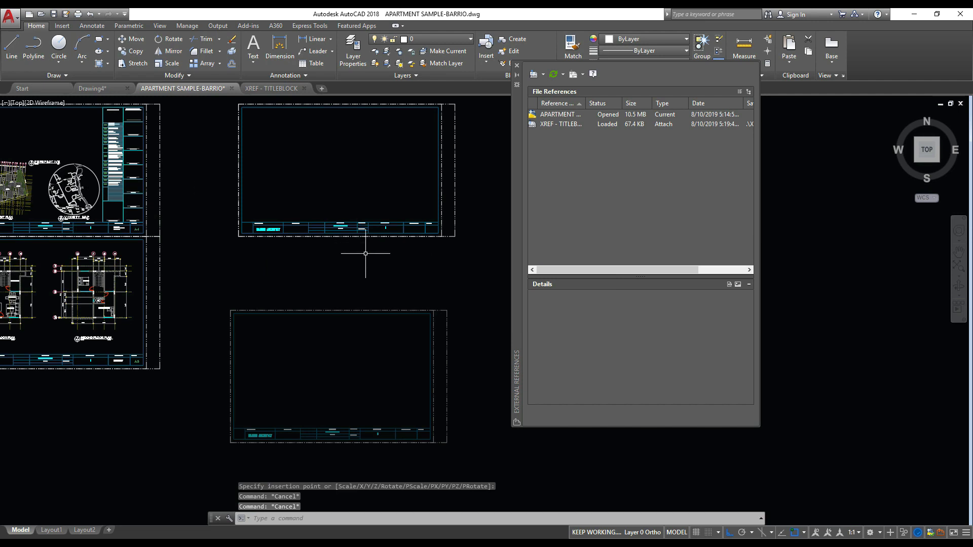
{"action": "key", "text": "Escape"}
{"action": "key", "text": "Escape"}
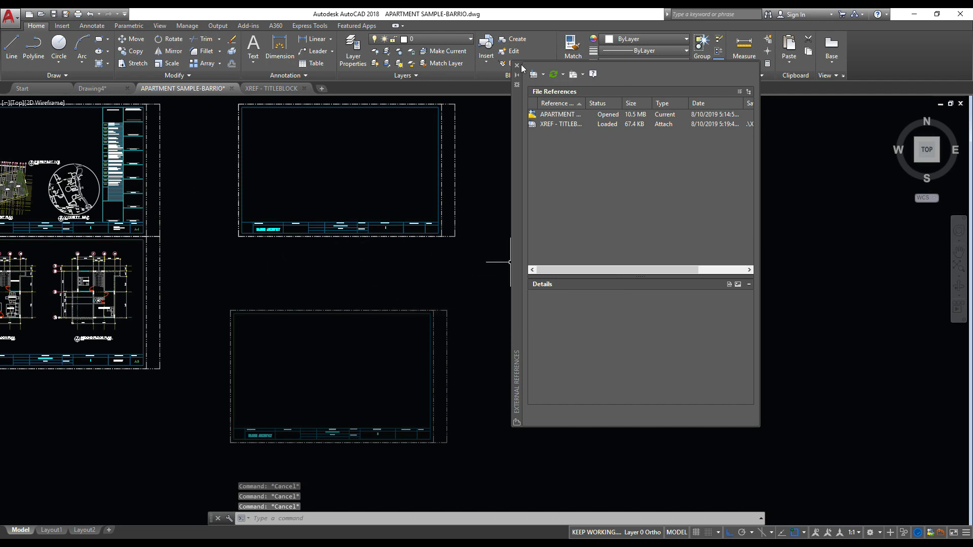
{"action": "left_click", "coordinate": [519, 66]}
{"action": "middle_click_drag", "start_coordinate": [451, 278], "coordinate": [413, 294]}
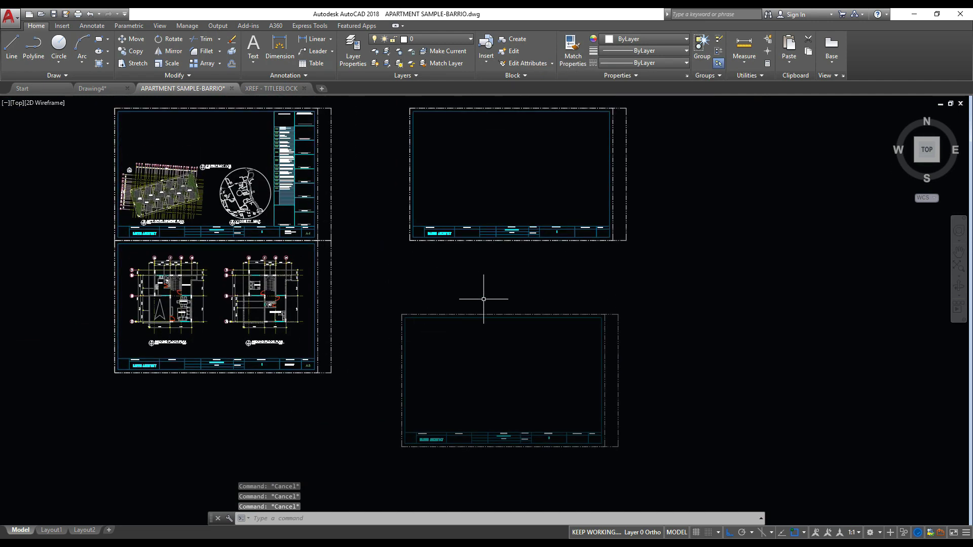
{"action": "middle_click_drag", "start_coordinate": [482, 297], "coordinate": [495, 313]}
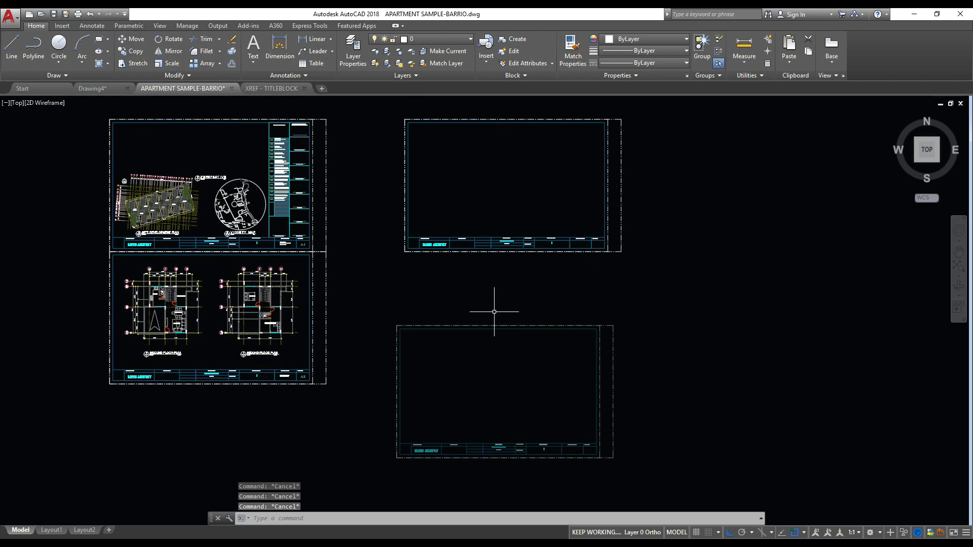
{"action": "scroll", "coordinate": [410, 248], "scroll_direction": "up", "scroll_amount": 2}
{"action": "scroll", "coordinate": [408, 244], "scroll_direction": "up", "scroll_amount": 2}
{"action": "scroll", "coordinate": [410, 202], "scroll_direction": "down", "scroll_amount": 2}
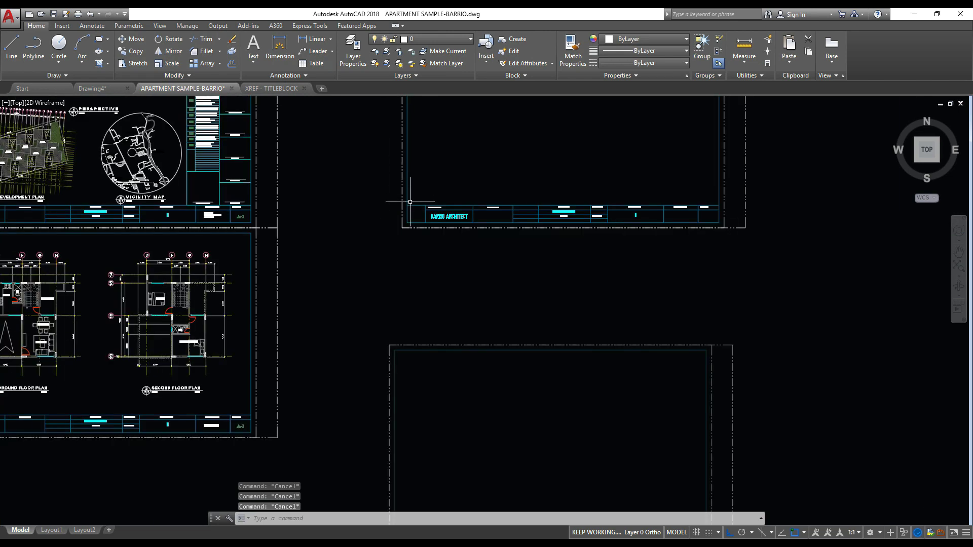
{"action": "middle_click_drag", "start_coordinate": [405, 197], "coordinate": [406, 212]}
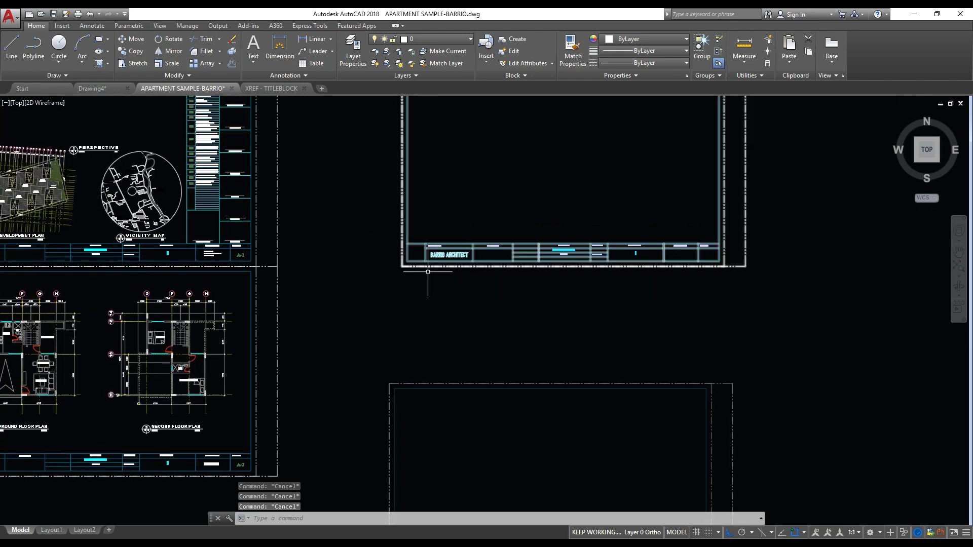
{"action": "middle_click_drag", "start_coordinate": [430, 283], "coordinate": [412, 243]}
{"action": "left_click", "coordinate": [359, 244]}
{"action": "key", "text": "Escape"}
{"action": "scroll", "coordinate": [452, 297], "scroll_direction": "down", "scroll_amount": 4}
{"action": "key", "text": "Escape"}
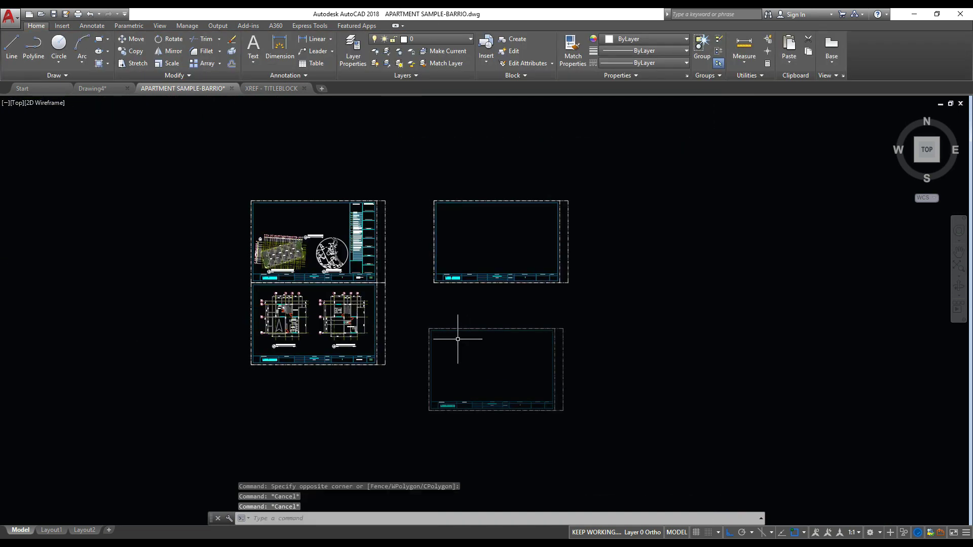
{"action": "mouse_move", "coordinate": [404, 289]}
{"action": "middle_mouse_down"}
{"action": "mouse_move", "coordinate": [441, 261]}
{"action": "mouse_move", "coordinate": [428, 332]}
{"action": "middle_mouse_up"}
{"action": "scroll", "coordinate": [458, 287], "scroll_direction": "up", "scroll_amount": 2}
{"action": "left_click", "coordinate": [539, 293]}
{"action": "key", "text": "Escape"}
Erase the old frame around the lower-left sheet
{"action": "left_click", "coordinate": [504, 311]}
{"action": "left_click", "coordinate": [434, 217]}
{"action": "mouse_move", "coordinate": [434, 217]}
{"action": "middle_mouse_down"}
{"action": "mouse_move", "coordinate": [496, 285]}
{"action": "mouse_move", "coordinate": [504, 315]}
{"action": "middle_mouse_up"}
{"action": "key", "text": "Escape"}
{"action": "left_click", "coordinate": [473, 285]}
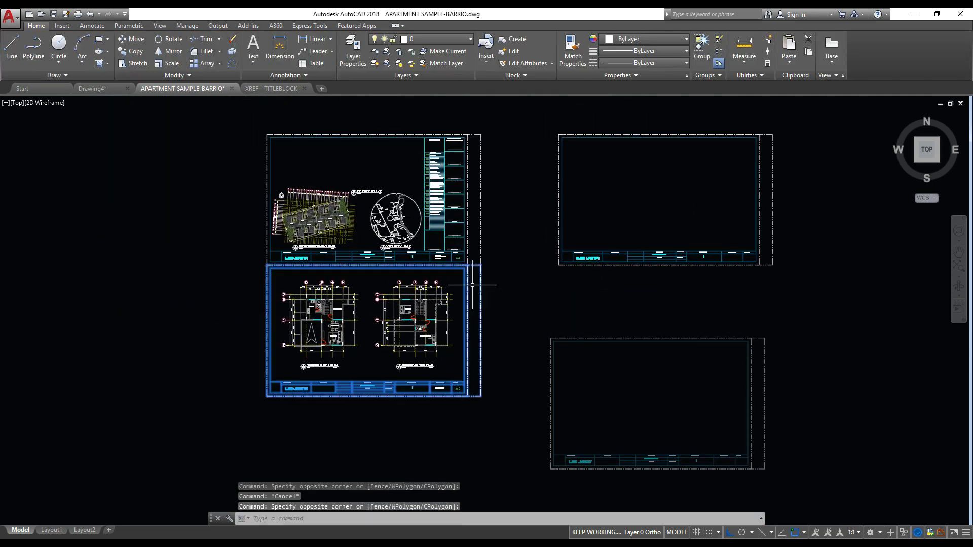
{"action": "key", "text": "Delete"}
Move the lower-right empty title block over the floor plans
{"action": "left_click", "coordinate": [630, 338]}
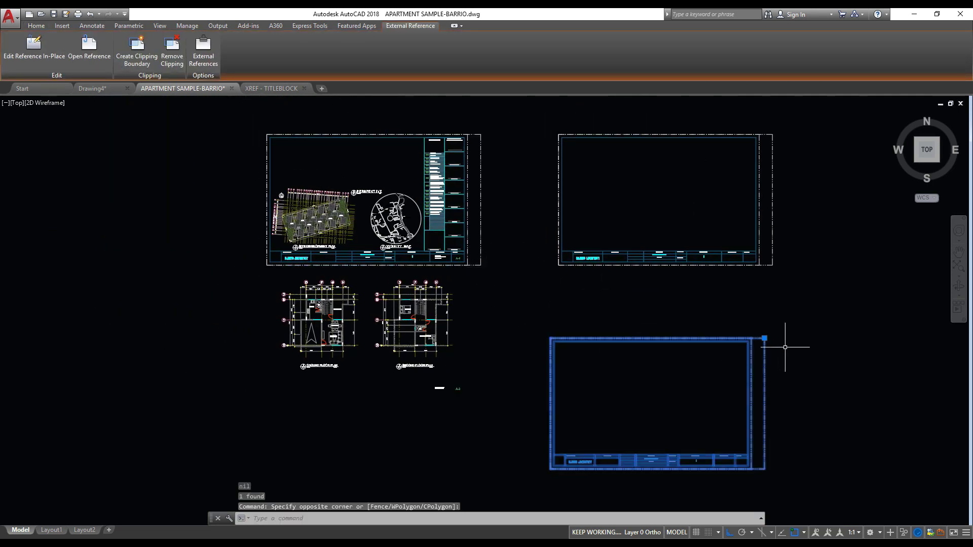
{"action": "type", "text": "m"}
{"action": "key", "text": "Return"}
{"action": "left_click", "coordinate": [765, 339]}
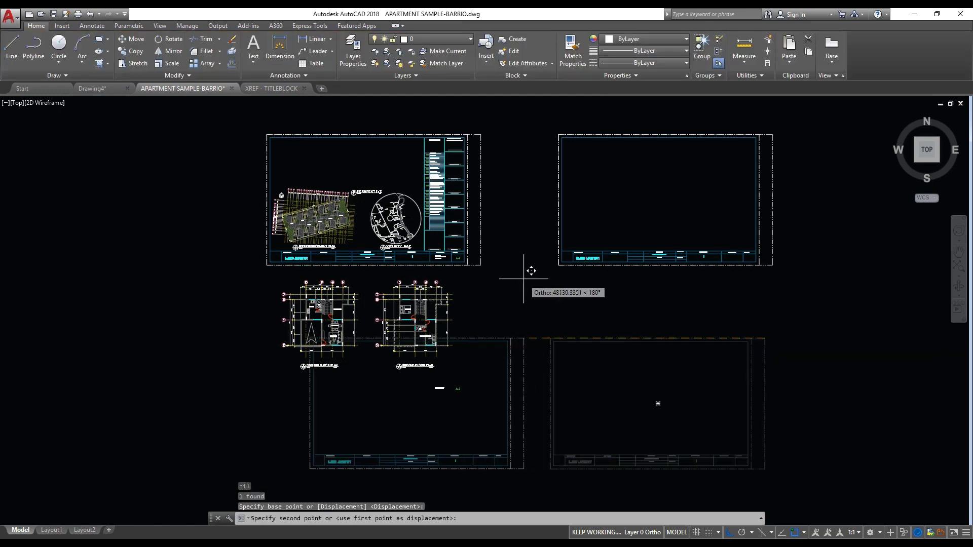
{"action": "left_click", "coordinate": [498, 259]}
{"action": "middle_click_drag", "start_coordinate": [498, 258], "coordinate": [528, 330]}
Erase the old frames on the upper and floor-plan sheets
{"action": "left_click", "coordinate": [541, 335]}
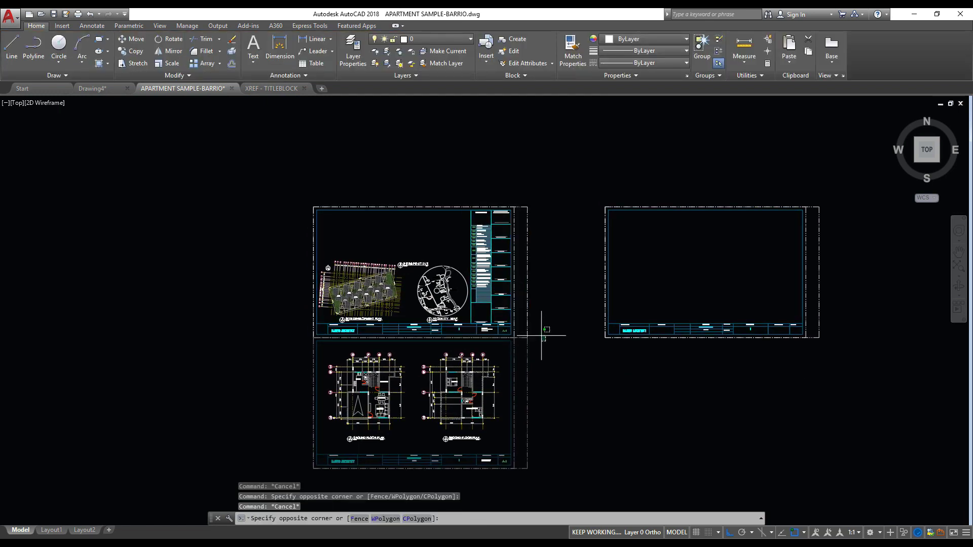
{"action": "key", "text": "Delete"}
{"action": "key", "text": "ctrl+z"}
{"action": "left_click", "coordinate": [522, 314]}
{"action": "key", "text": "Delete"}
Move a title block over the site plan drawings
{"action": "left_click", "coordinate": [522, 365]}
{"action": "type", "text": "m"}
{"action": "key", "text": "Return"}
{"action": "left_click", "coordinate": [527, 469]}
{"action": "left_click", "coordinate": [527, 338]}
{"action": "key", "text": "Escape"}
{"action": "middle_click_drag", "start_coordinate": [668, 356], "coordinate": [597, 304]}
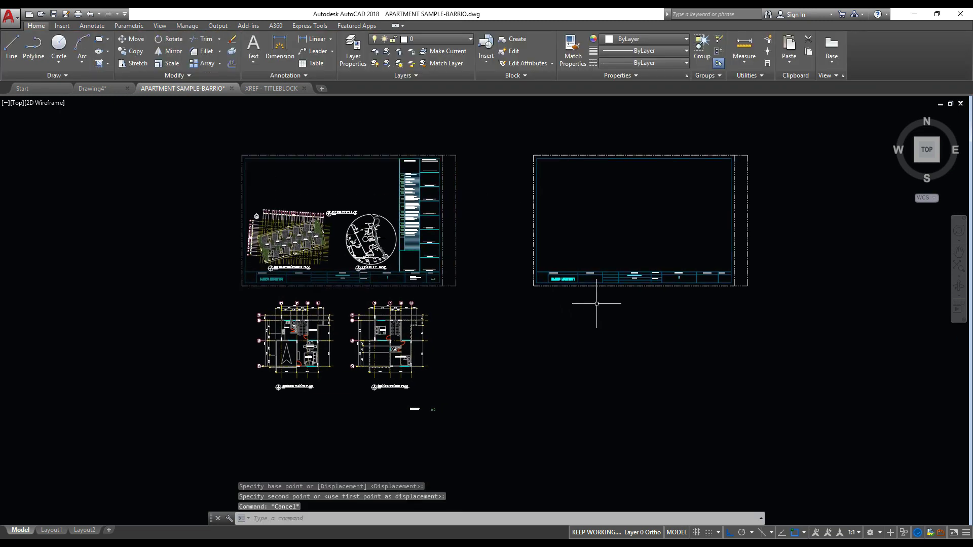
Copy the site plan's title block below it and erase the spare empty frame on the right
{"action": "left_click", "coordinate": [456, 187]}
{"action": "type", "text": "co"}
{"action": "key", "text": "Return"}
{"action": "left_click", "coordinate": [456, 155]}
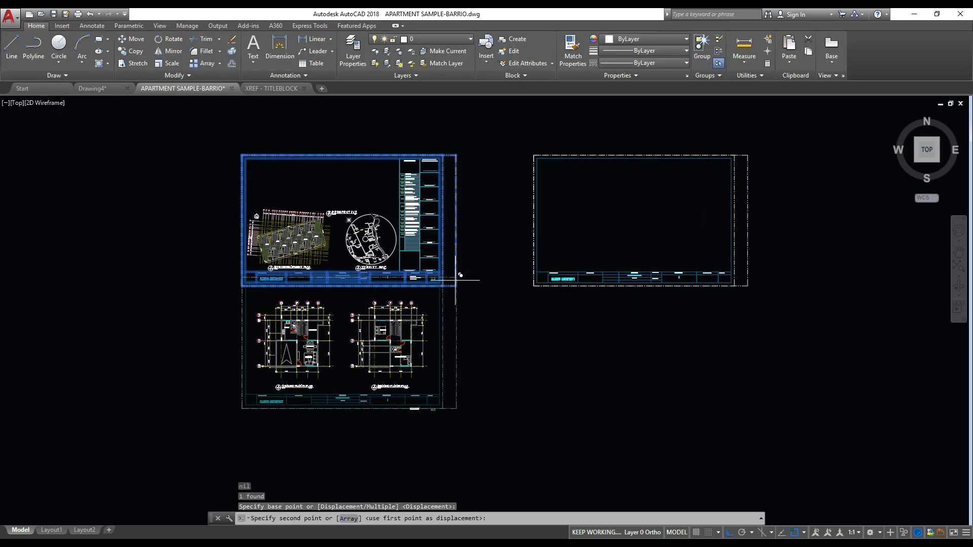
{"action": "left_click_drag", "start_coordinate": [821, 339], "coordinate": [582, 183]}
{"action": "key", "text": "Delete"}
Zoom Extents to fit all remaining sheets in view
{"action": "type", "text": "z"}
{"action": "key", "text": "Return"}
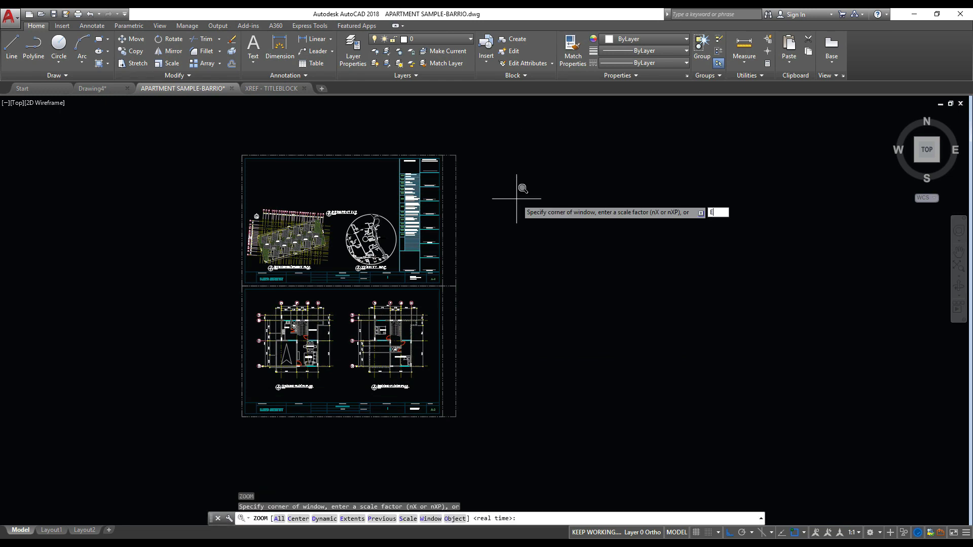
{"action": "type", "text": "e"}
{"action": "key", "text": "Return"}
{"action": "scroll", "coordinate": [516, 201], "scroll_direction": "up", "scroll_amount": 2}
{"action": "key", "text": "Escape"}
{"action": "key", "text": "Escape"}
{"action": "key", "text": "Escape"}
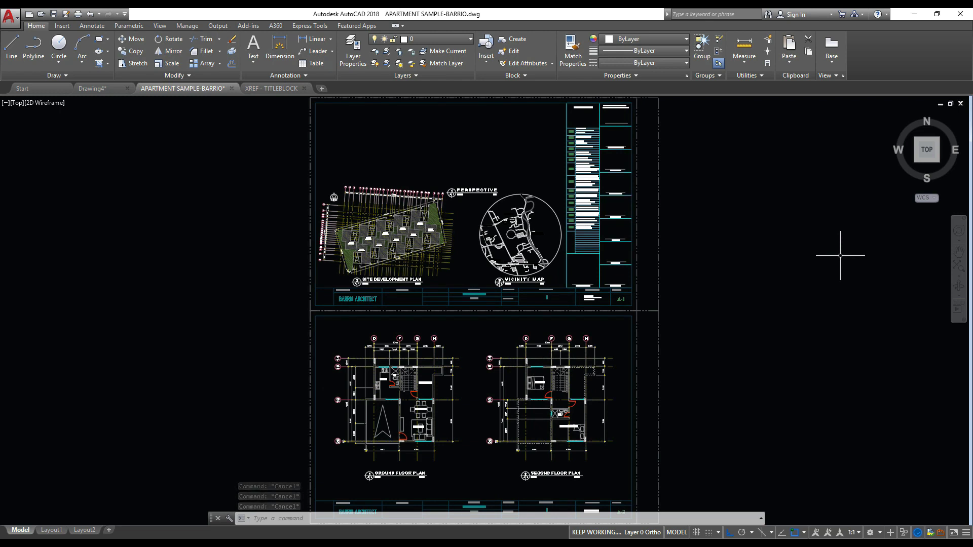
{"action": "scroll", "coordinate": [739, 212], "scroll_direction": "down", "scroll_amount": 2}
{"action": "middle_click_drag", "start_coordinate": [591, 206], "coordinate": [565, 222]}
{"action": "scroll", "coordinate": [424, 189], "scroll_direction": "up", "scroll_amount": 2}
{"action": "scroll", "coordinate": [423, 189], "scroll_direction": "down", "scroll_amount": 2}
{"action": "scroll", "coordinate": [507, 216], "scroll_direction": "up", "scroll_amount": 2}
{"action": "key", "text": "Escape"}
{"action": "key", "text": "Escape"}
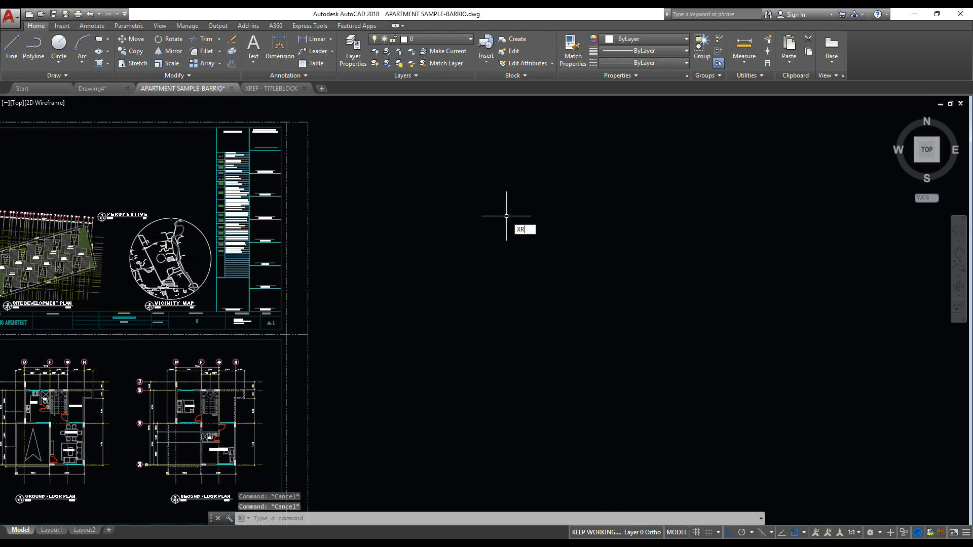
Attach A2 Edited.jpg as an image reference through External References' Attach Image
{"action": "key", "text": "Return"}
{"action": "left_click", "coordinate": [581, 173]}
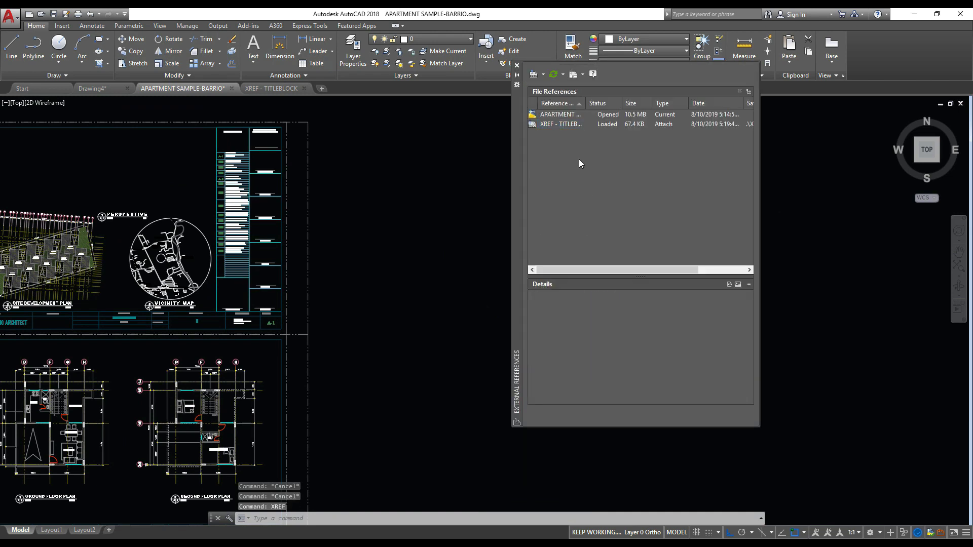
{"action": "left_click", "coordinate": [535, 75]}
{"action": "key", "text": "Escape"}
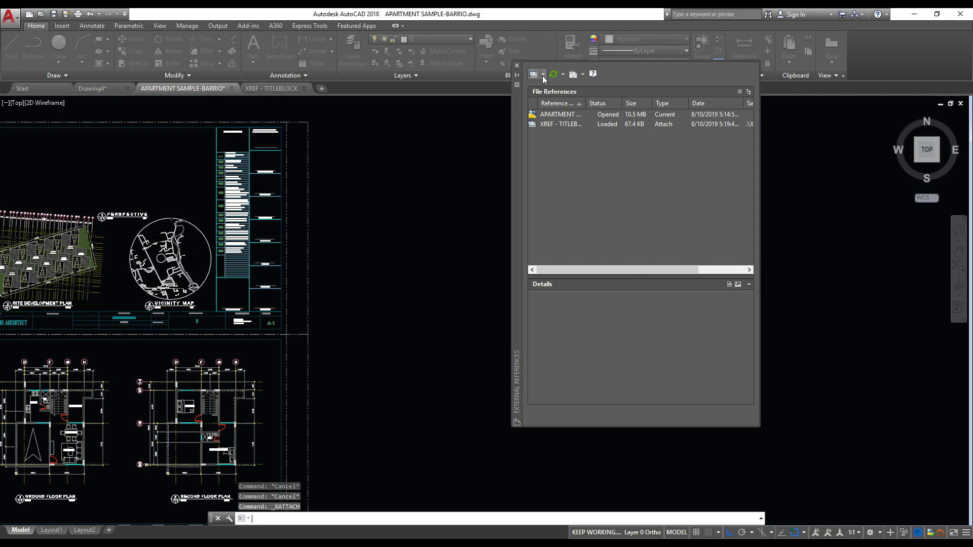
{"action": "left_click", "coordinate": [543, 75]}
{"action": "left_click", "coordinate": [556, 100]}
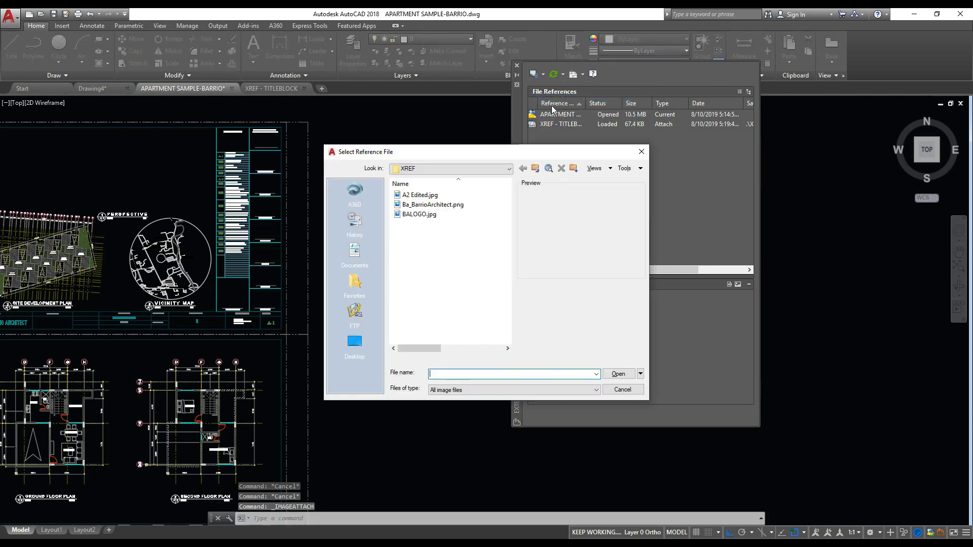
{"action": "left_click", "coordinate": [428, 215]}
{"action": "left_click", "coordinate": [423, 197]}
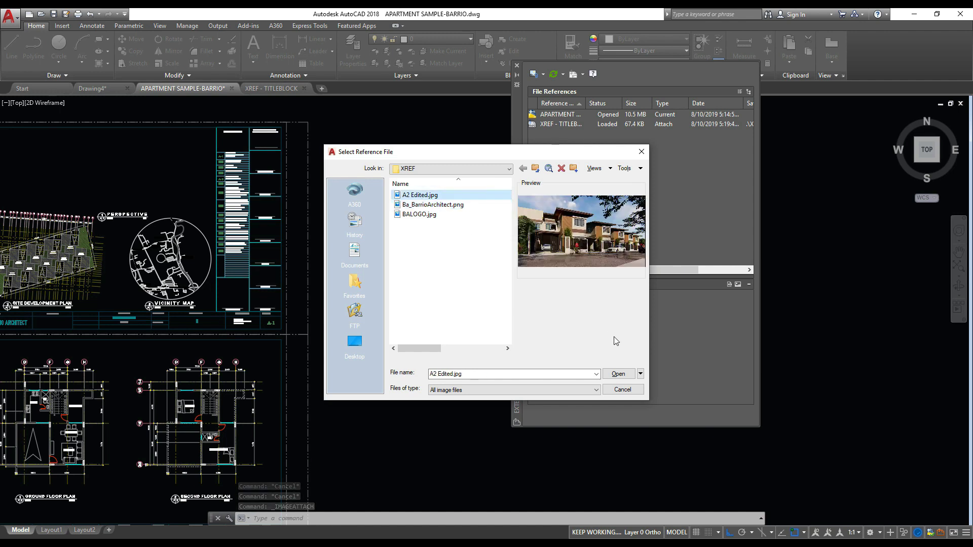
{"action": "left_click", "coordinate": [616, 375]}
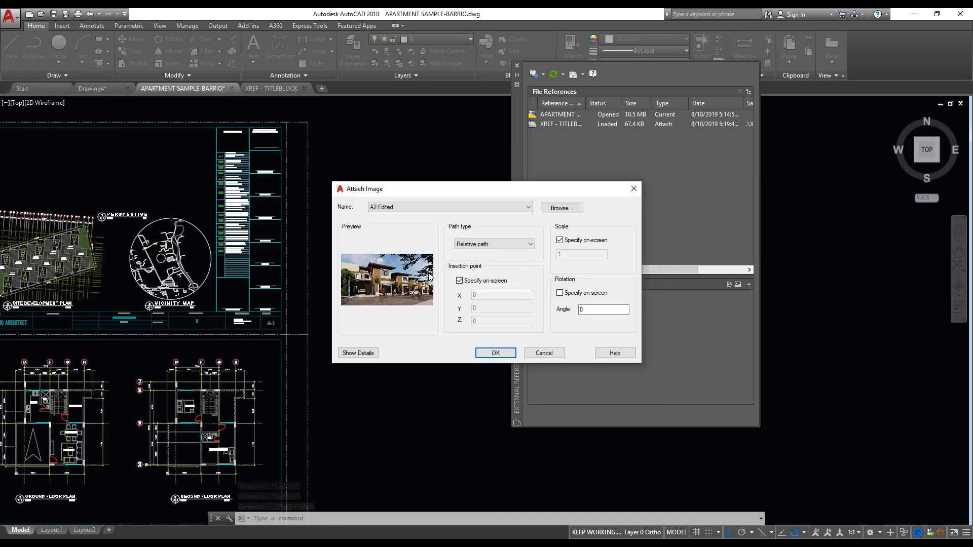
{"action": "left_click", "coordinate": [496, 354]}
{"action": "scroll", "coordinate": [402, 228], "scroll_direction": "down", "scroll_amount": 5}
Place the render image by picking its insertion corner and size on screen
{"action": "middle_click_drag", "start_coordinate": [401, 228], "coordinate": [336, 271]}
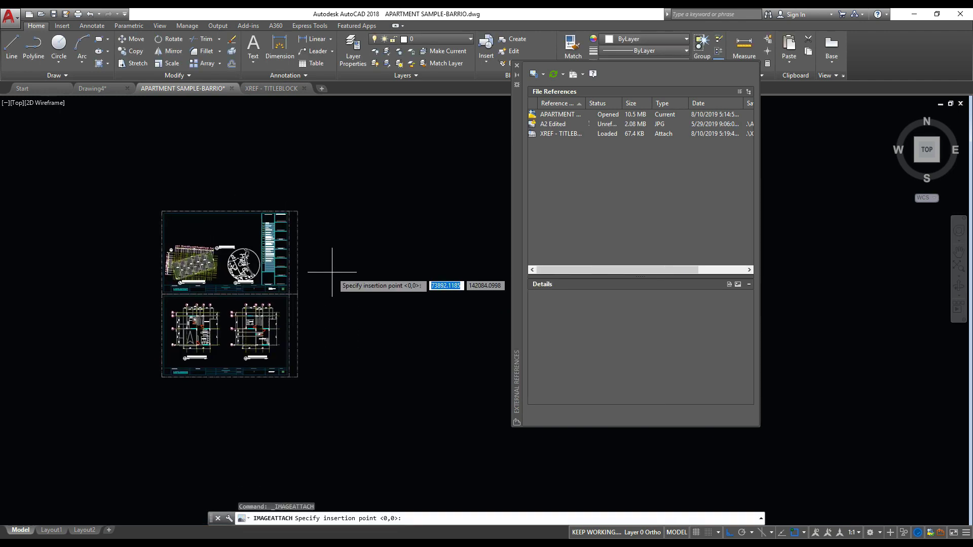
{"action": "scroll", "coordinate": [299, 275], "scroll_direction": "up", "scroll_amount": 3}
{"action": "scroll", "coordinate": [251, 272], "scroll_direction": "up", "scroll_amount": 2}
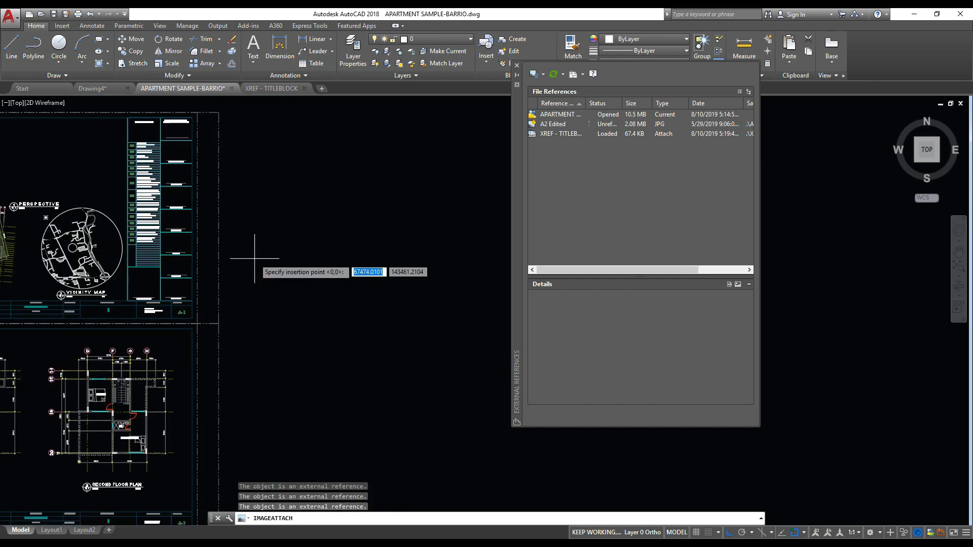
{"action": "left_click", "coordinate": [248, 259]}
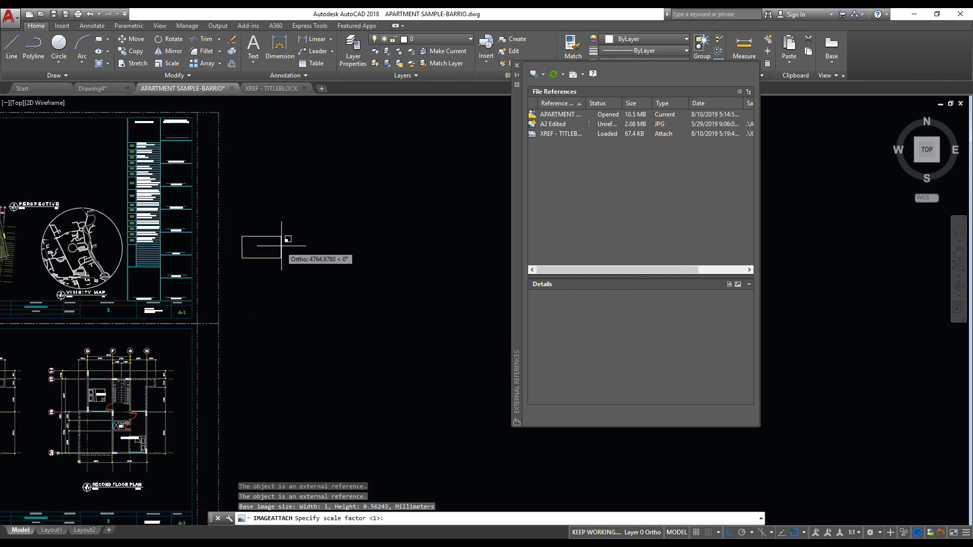
{"action": "scroll", "coordinate": [277, 245], "scroll_direction": "down", "scroll_amount": 3}
{"action": "scroll", "coordinate": [296, 242], "scroll_direction": "up", "scroll_amount": 2}
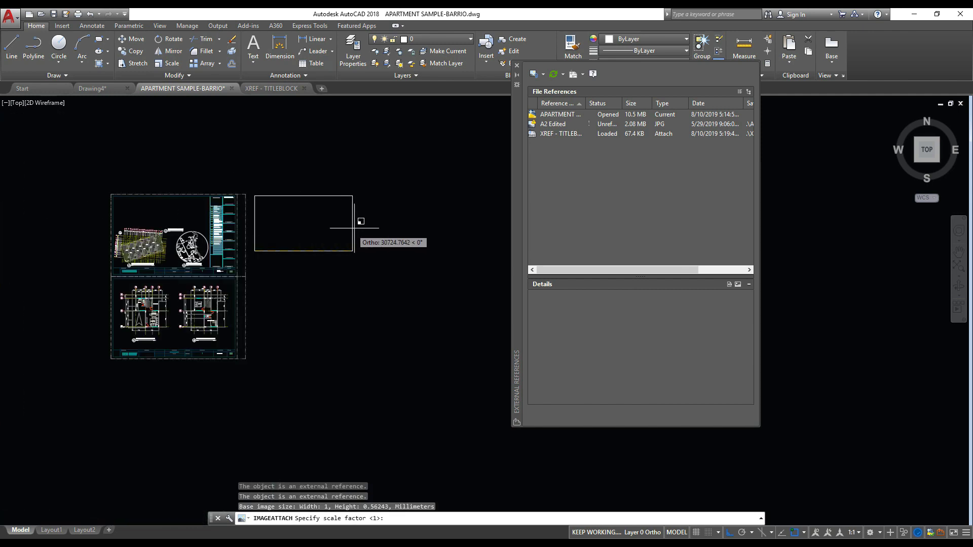
{"action": "left_click", "coordinate": [326, 230]}
Move the render image onto sheet A-1
{"action": "left_click", "coordinate": [309, 280]}
{"action": "middle_click_drag", "start_coordinate": [288, 228], "coordinate": [434, 249]}
{"action": "left_click", "coordinate": [434, 250]}
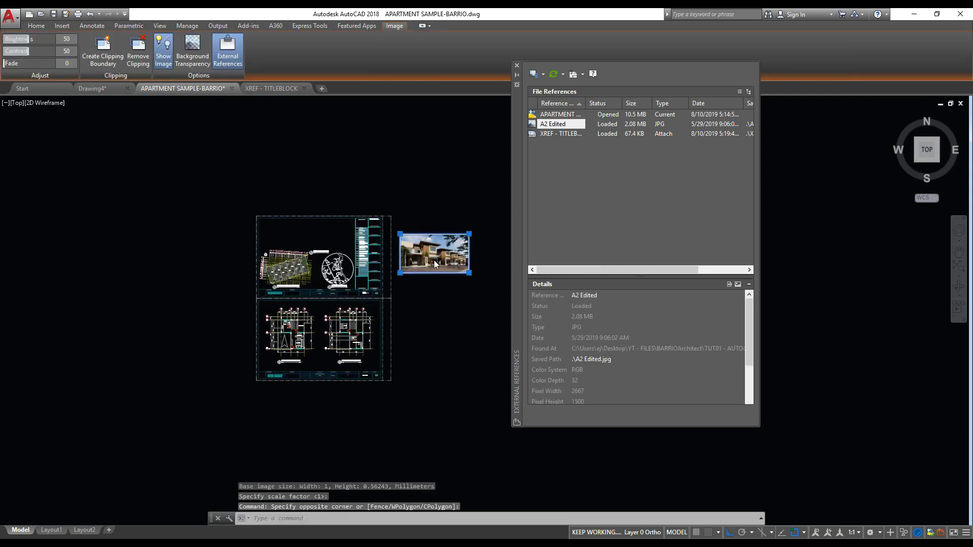
{"action": "key", "text": "m"}
{"action": "key", "text": "Return"}
{"action": "scroll", "coordinate": [362, 226], "scroll_direction": "up", "scroll_amount": 4}
{"action": "left_click", "coordinate": [226, 235]}
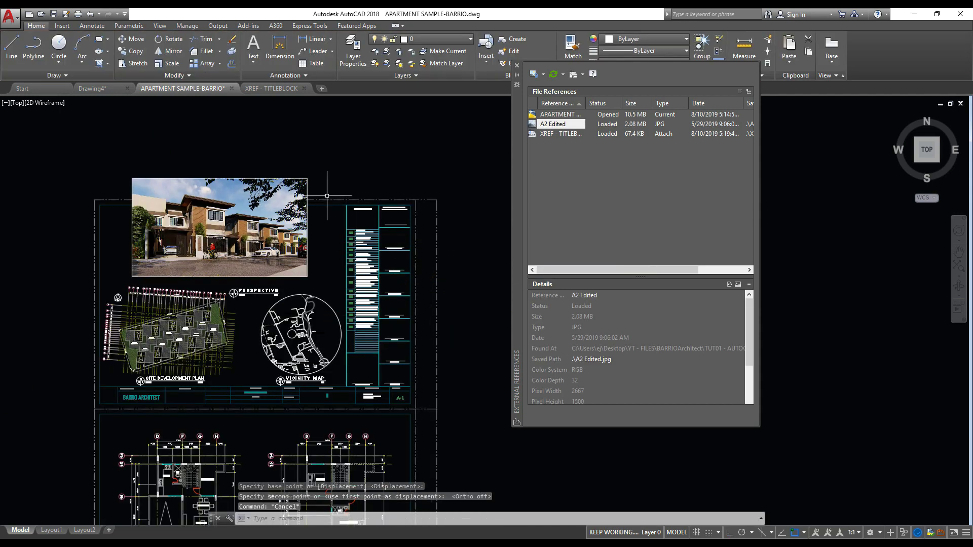
Scale the render image by 0.8
{"action": "left_click", "coordinate": [220, 227]}
{"action": "type", "text": "sc"}
{"action": "key", "text": "Return"}
{"action": "left_click", "coordinate": [131, 277]}
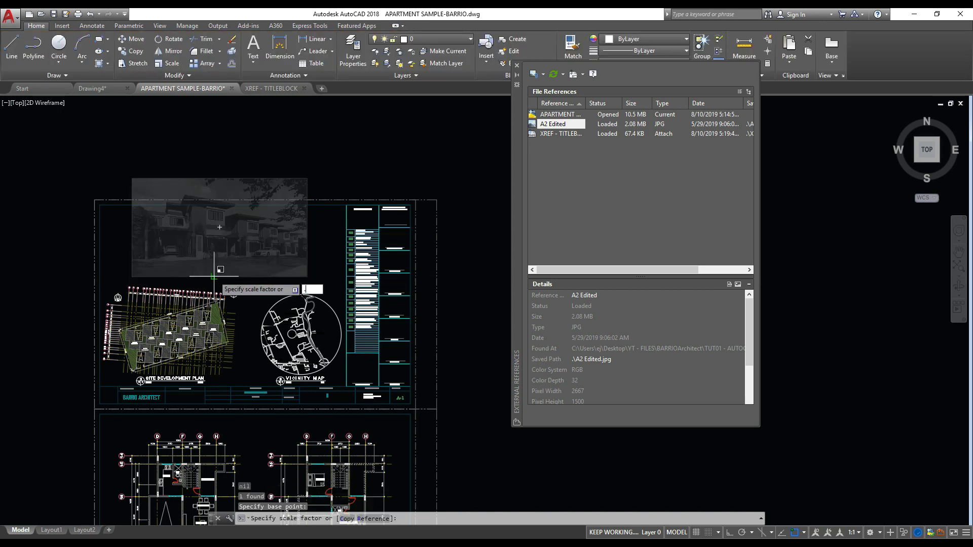
{"action": "type", "text": ".8"}
{"action": "key", "text": "Return"}
{"action": "scroll", "coordinate": [233, 254], "scroll_direction": "up", "scroll_amount": 2}
{"action": "key", "text": "Escape"}
Start another move of the render, then cancel, leaving it above the PERSPECTIVE label
{"action": "left_click", "coordinate": [304, 244]}
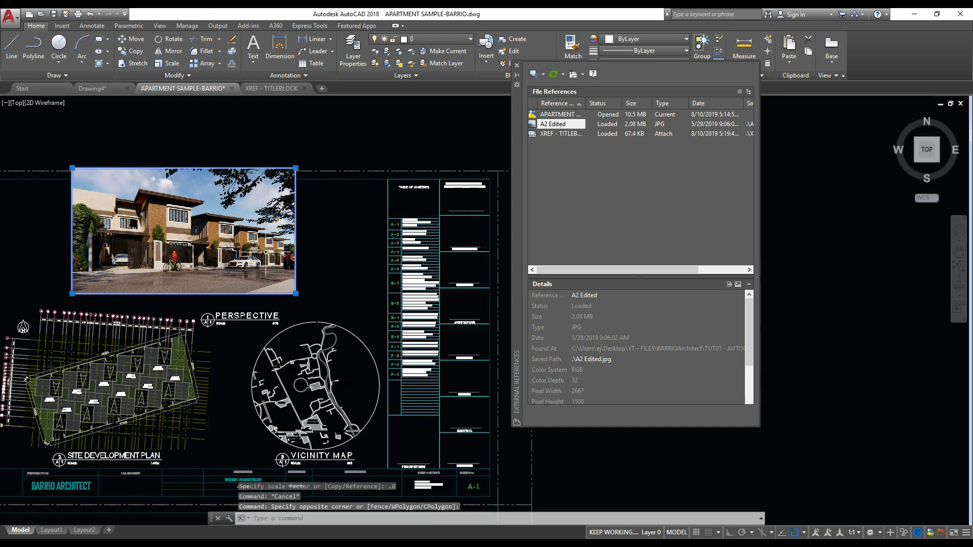
{"action": "middle_click_drag", "start_coordinate": [304, 248], "coordinate": [378, 256]}
{"action": "key", "text": "m"}
{"action": "key", "text": "Return"}
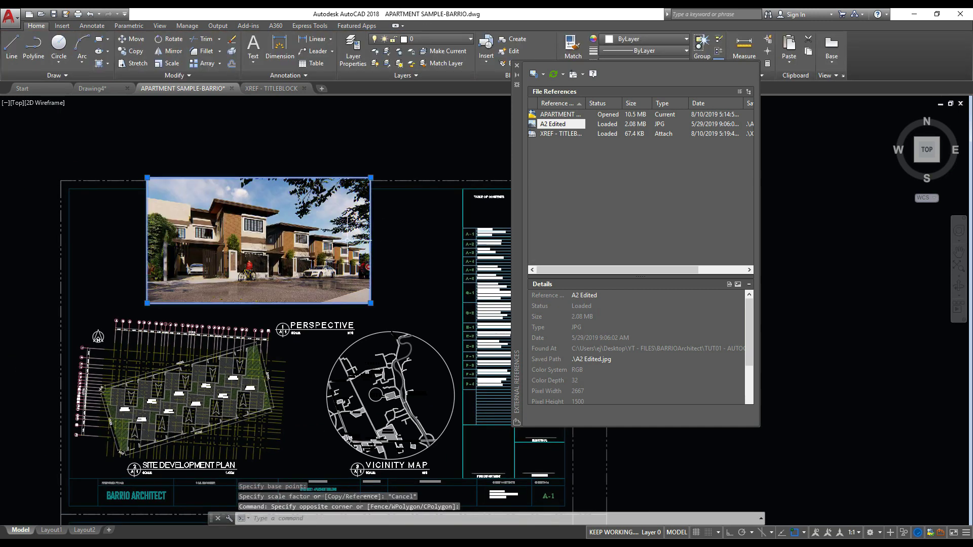
{"action": "left_click", "coordinate": [385, 228]}
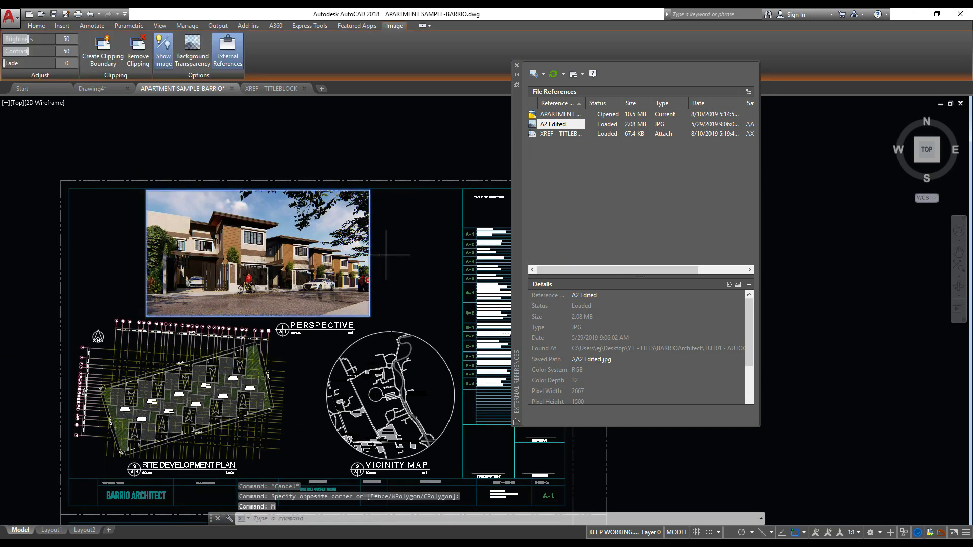
{"action": "key", "text": "Escape"}
{"action": "key", "text": "Escape"}
{"action": "scroll", "coordinate": [349, 250], "scroll_direction": "down", "scroll_amount": 3}
{"action": "scroll", "coordinate": [348, 250], "scroll_direction": "up", "scroll_amount": 2}
{"action": "middle_click_drag", "start_coordinate": [349, 250], "coordinate": [414, 214]}
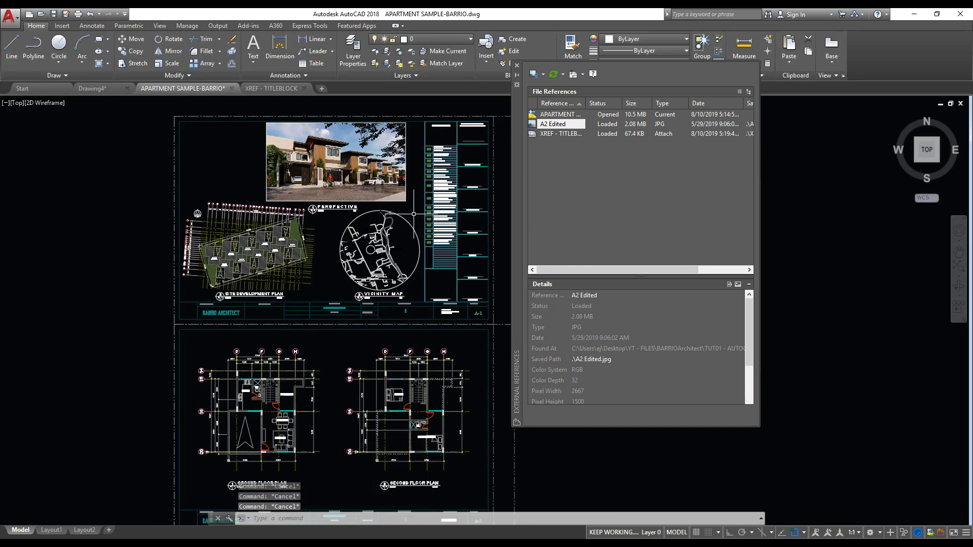